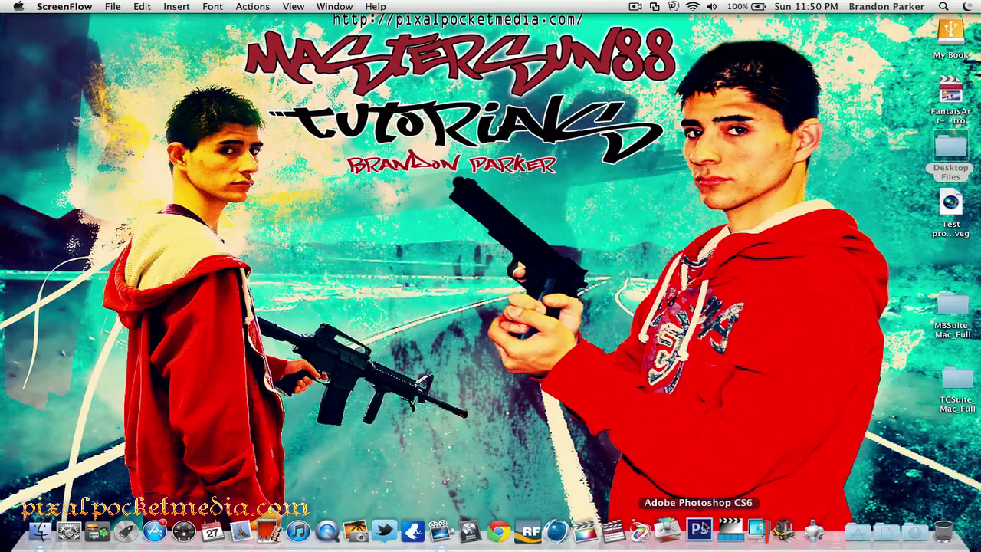
- Launch Adobe Photoshop CS6 and bring its empty workspace up
left_click(699, 530)
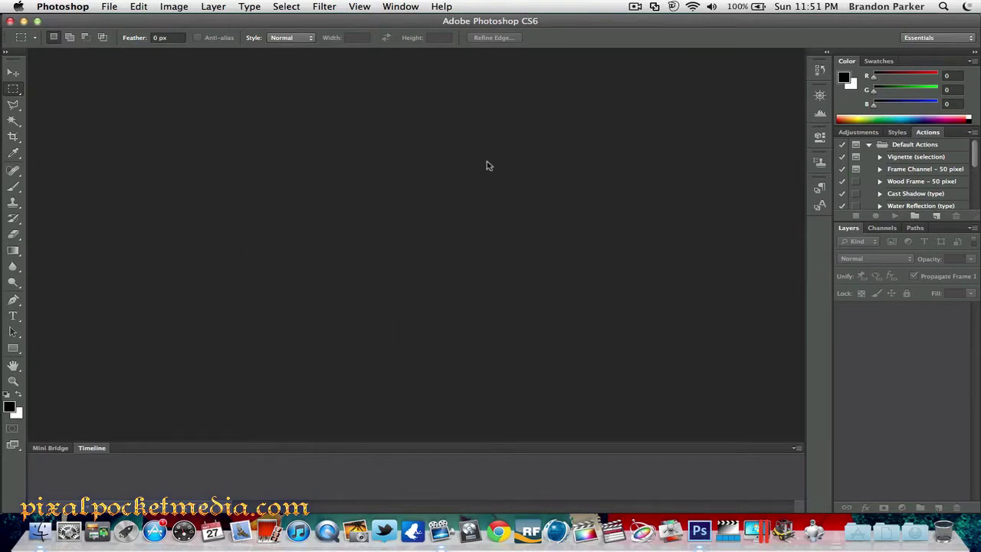
left_click(23, 21)
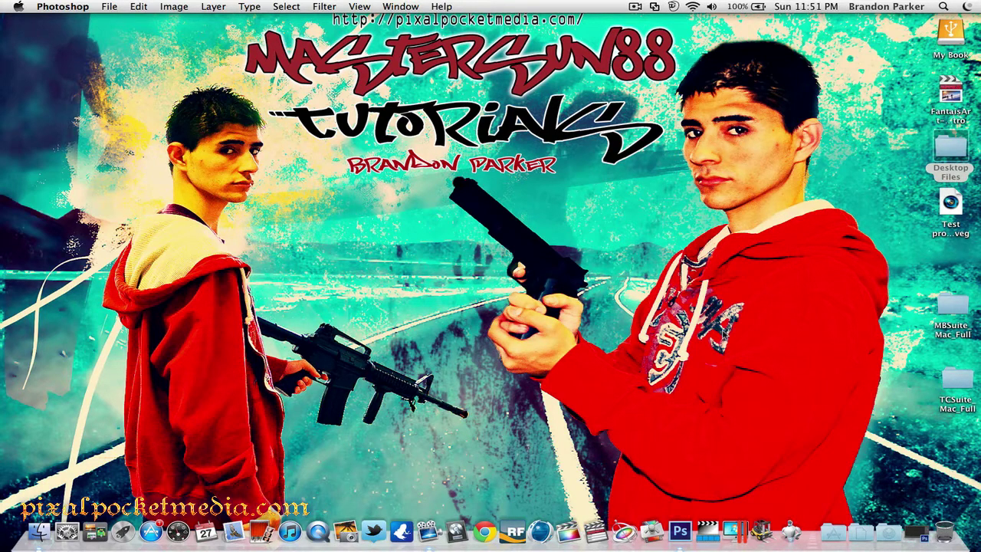
left_click(915, 530)
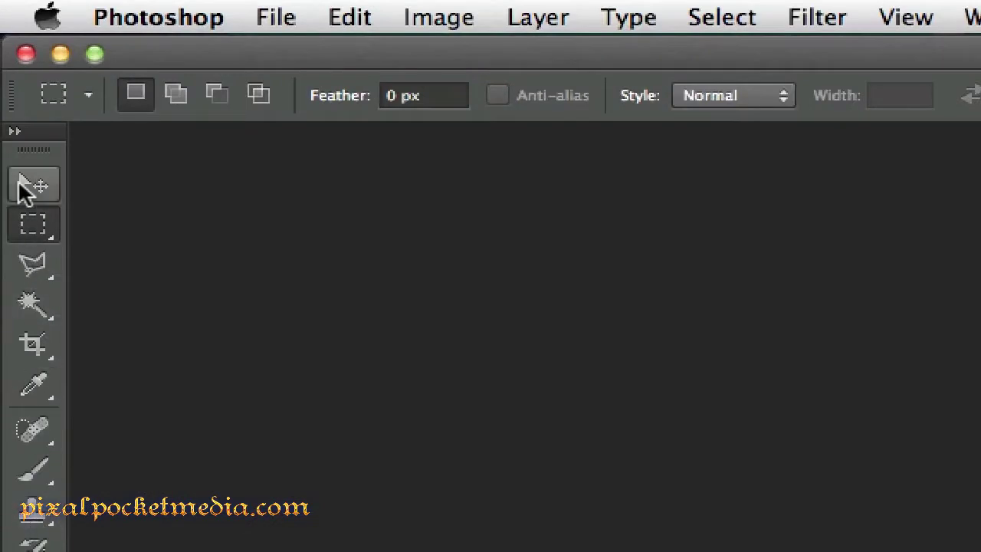
- Activate the Move tool with Show Transform Controls enabled
left_click(31, 186)
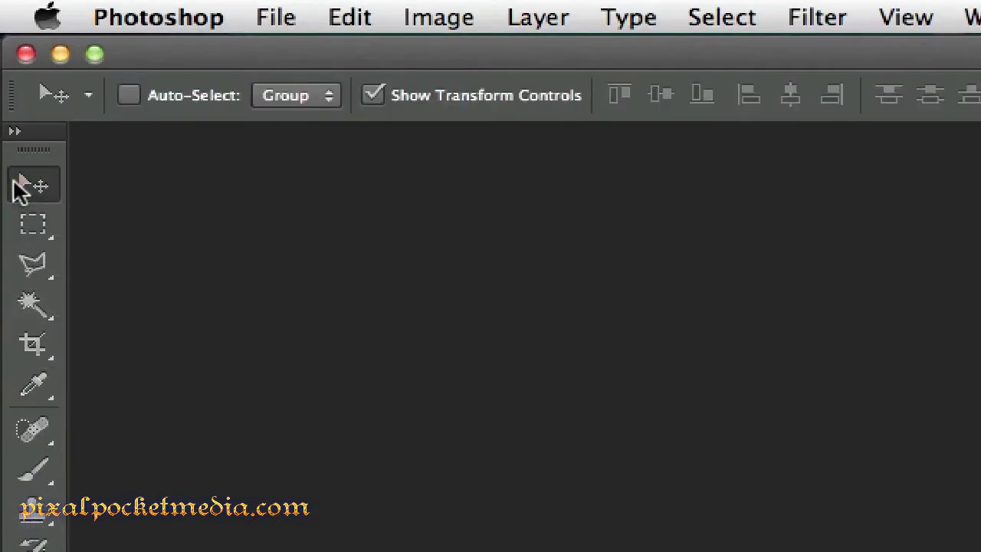
left_click(373, 95)
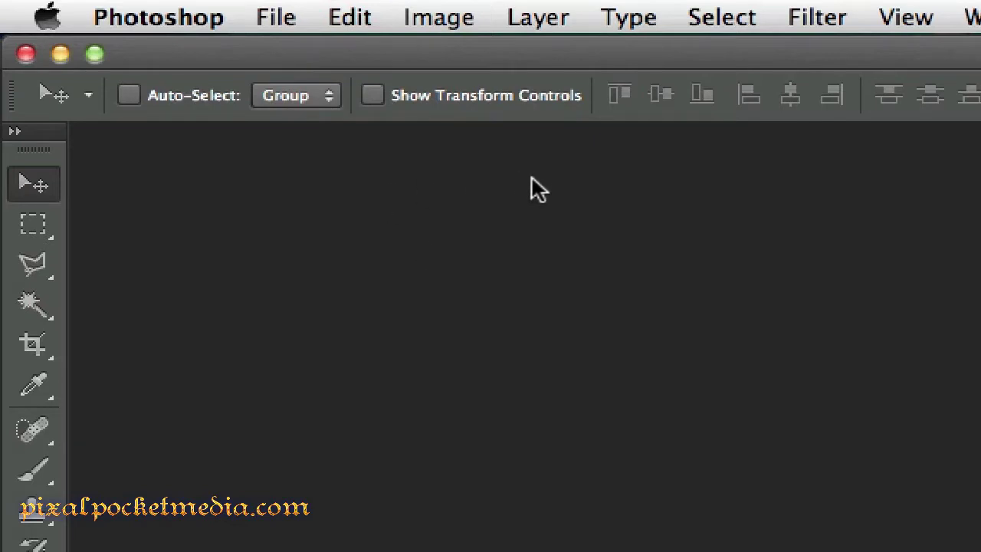
left_click(373, 95)
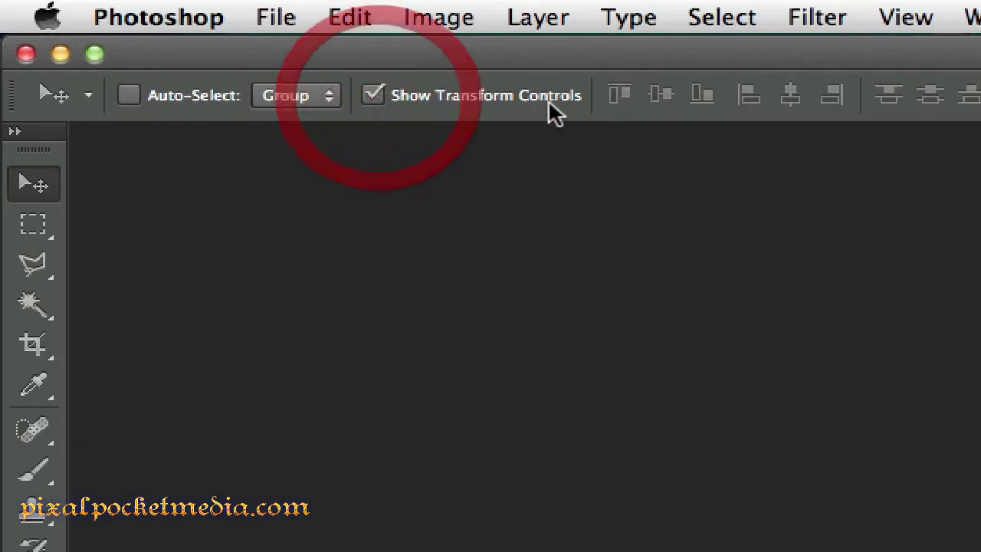
- Create a new document of 1920 by 1200 pixels at 72 pixels/inch, RGB Color 8 bit, with white background
left_click(259, 20)
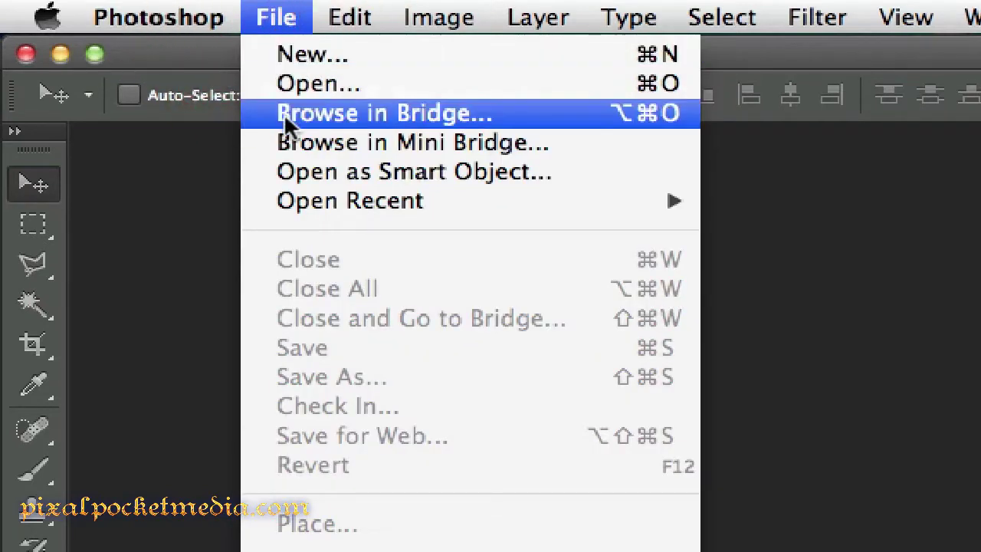
left_click(299, 57)
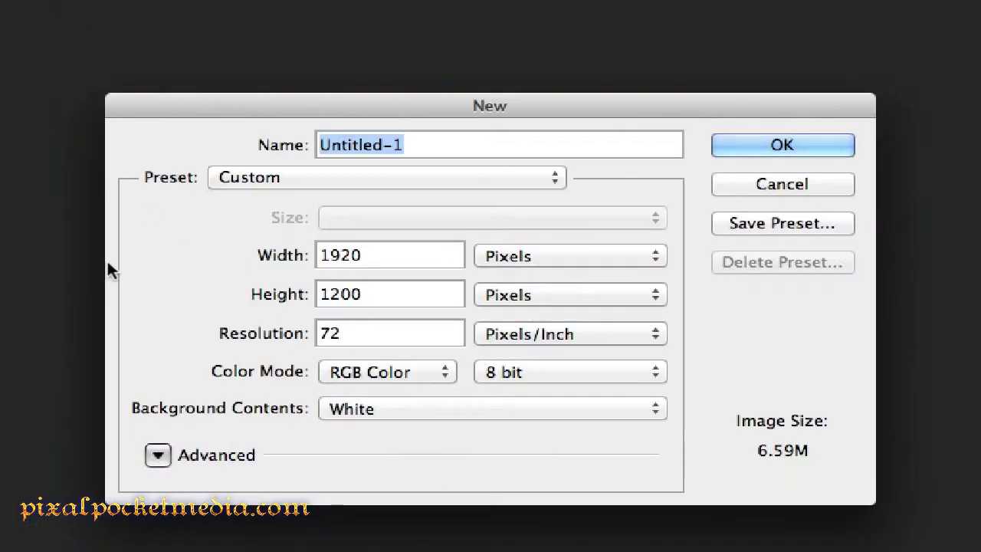
left_click(494, 258)
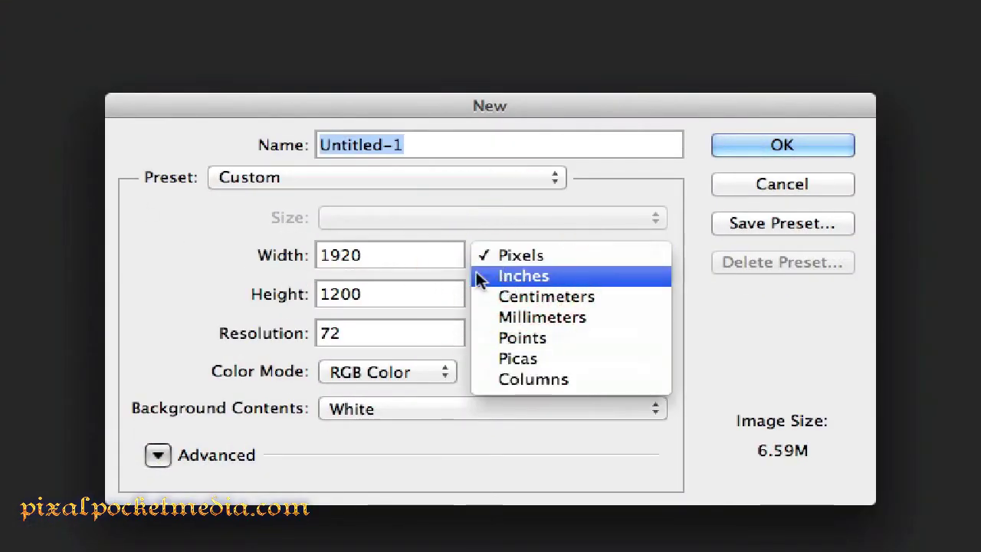
left_click(175, 256)
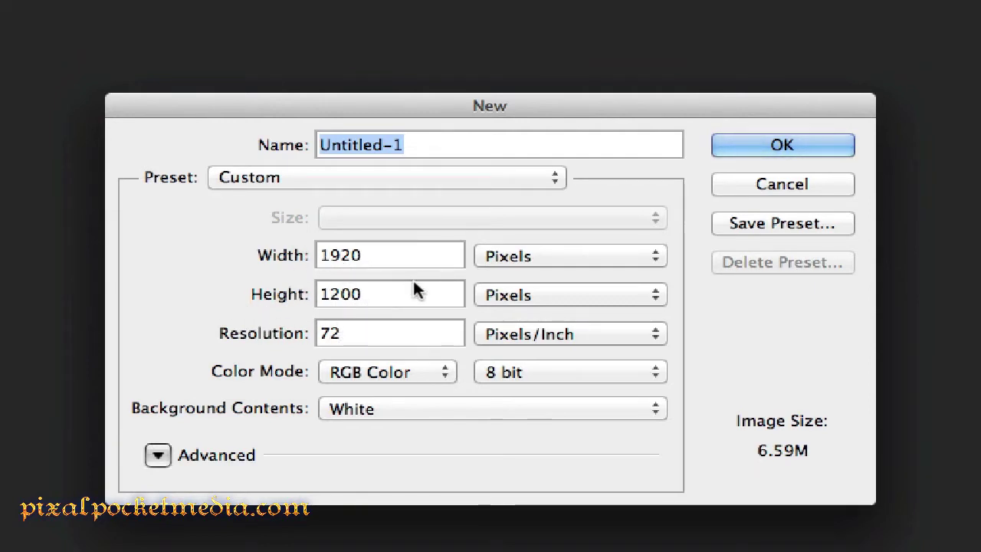
left_click(749, 145)
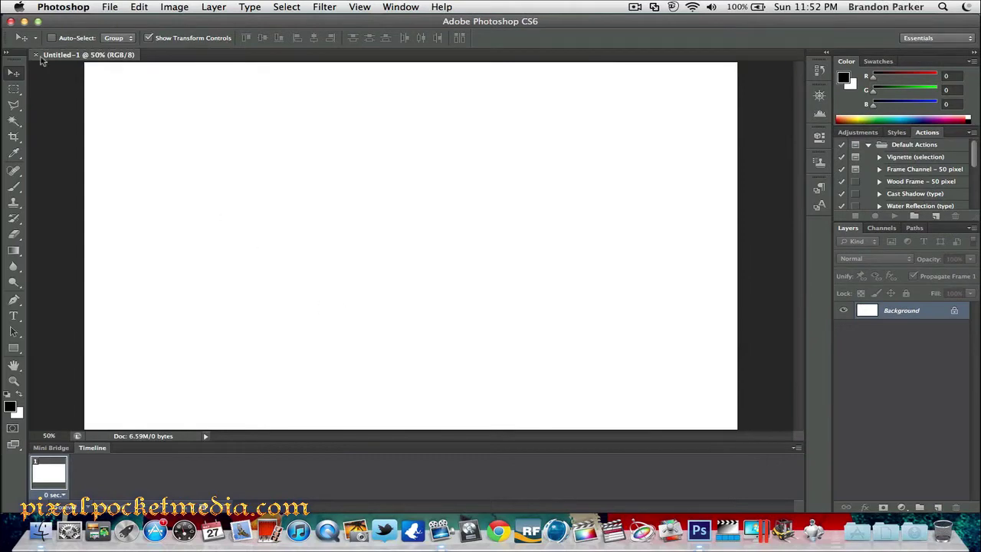
left_click(23, 21)
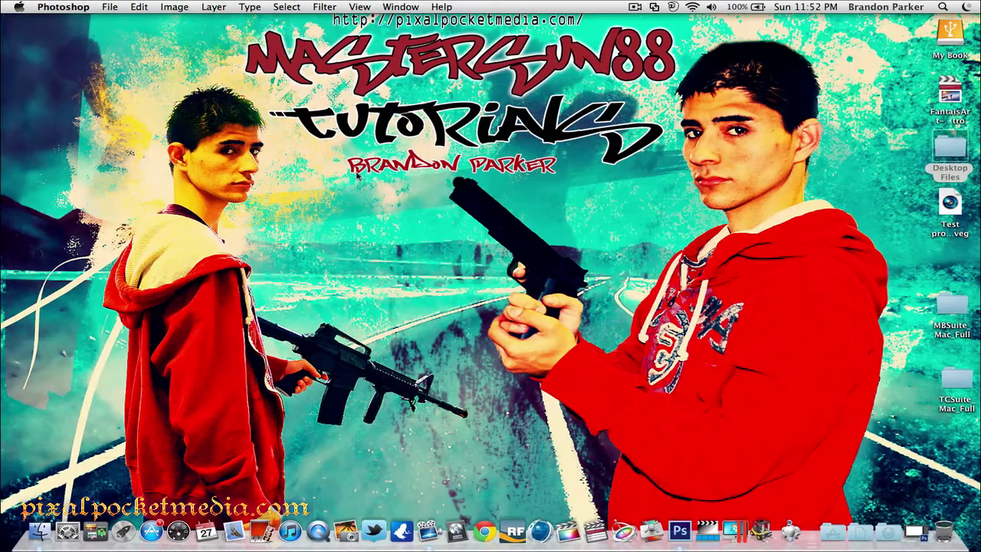
left_click(914, 531)
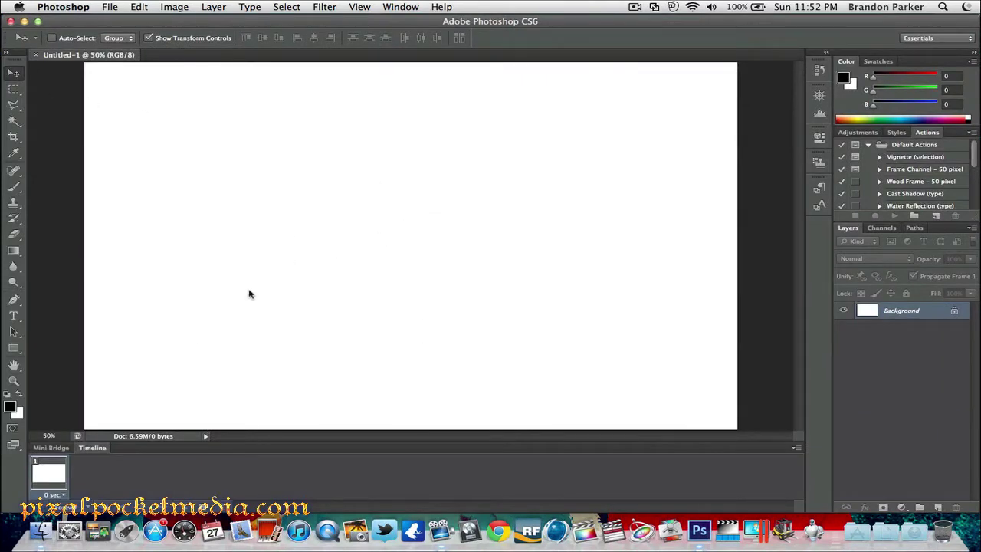
- Add the text "Sider-man" near the middle of the canvas in the Homoarakhn font at 4.2 pt
left_click(13, 316)
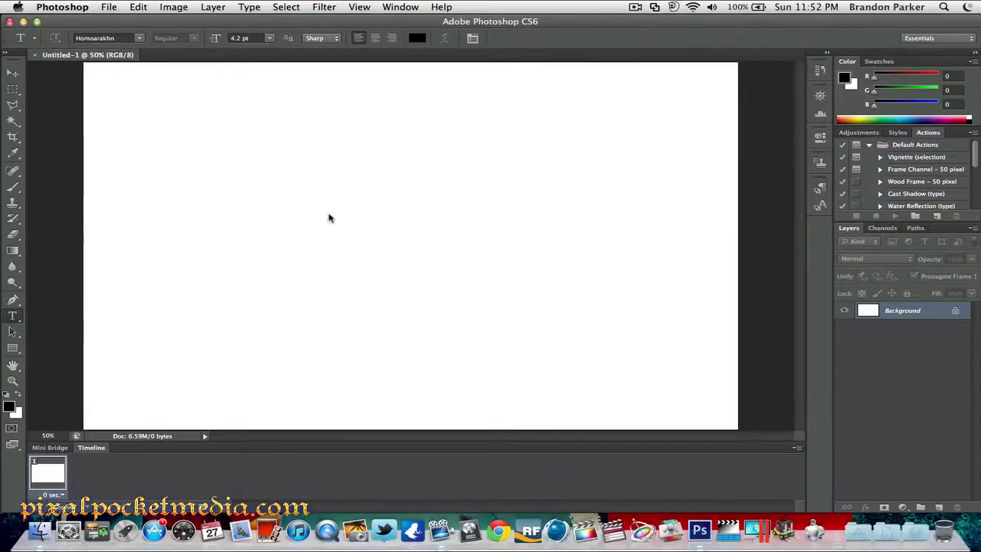
left_click(328, 216)
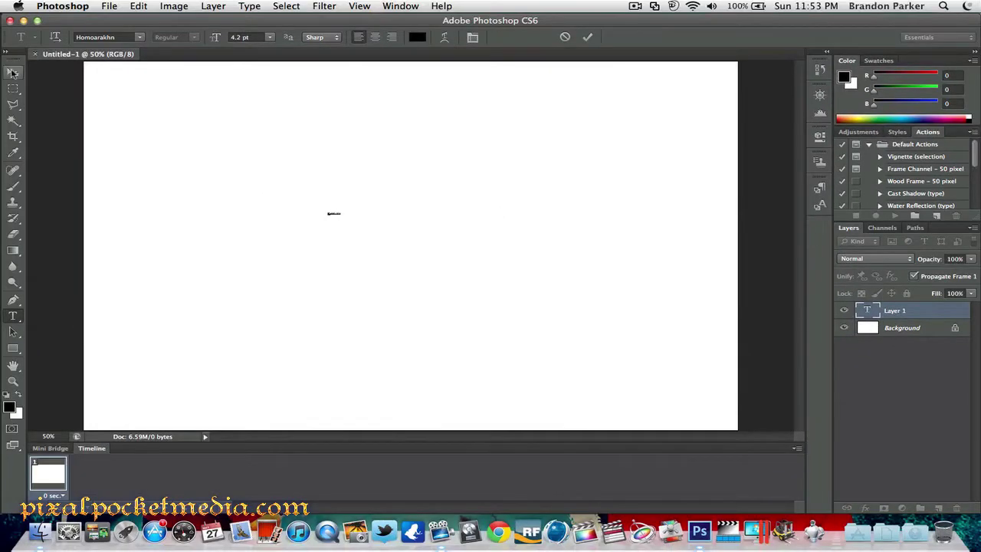
left_click(12, 72)
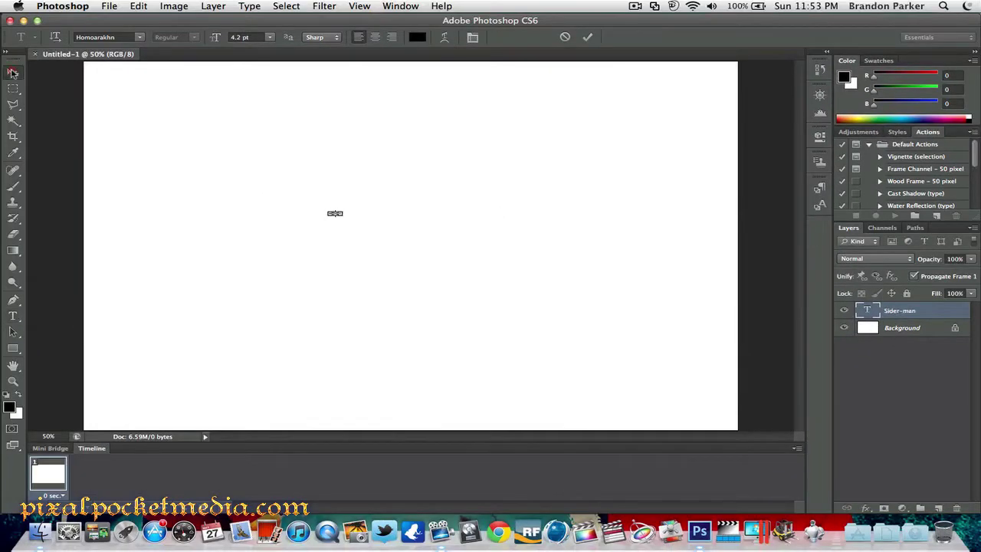
- Enlarge the text to about 2596% width and 7290% height, and shift it up and left toward the canvas centre
key("ctrl+t")
left_click_drag(343, 218, 629, 291)
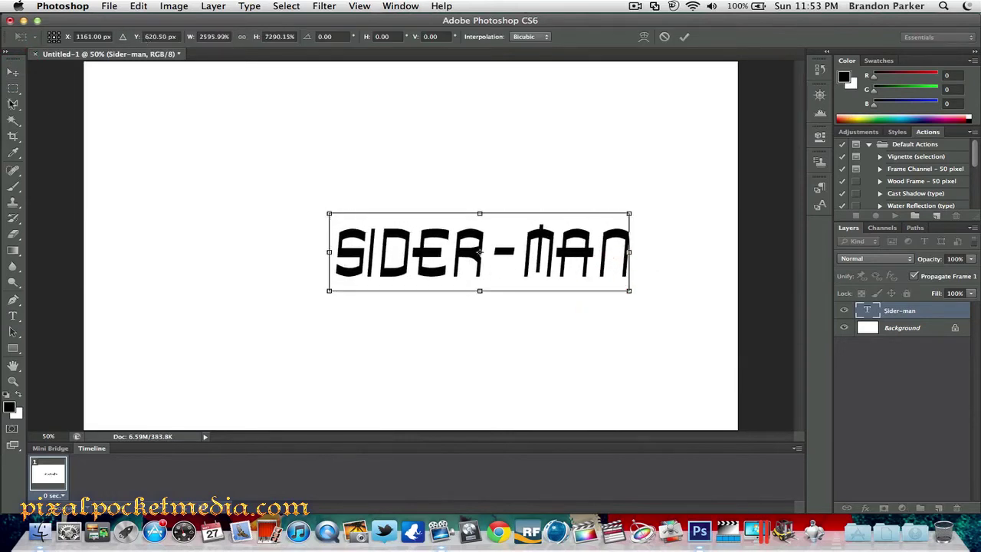
left_click(12, 72)
left_click(613, 189)
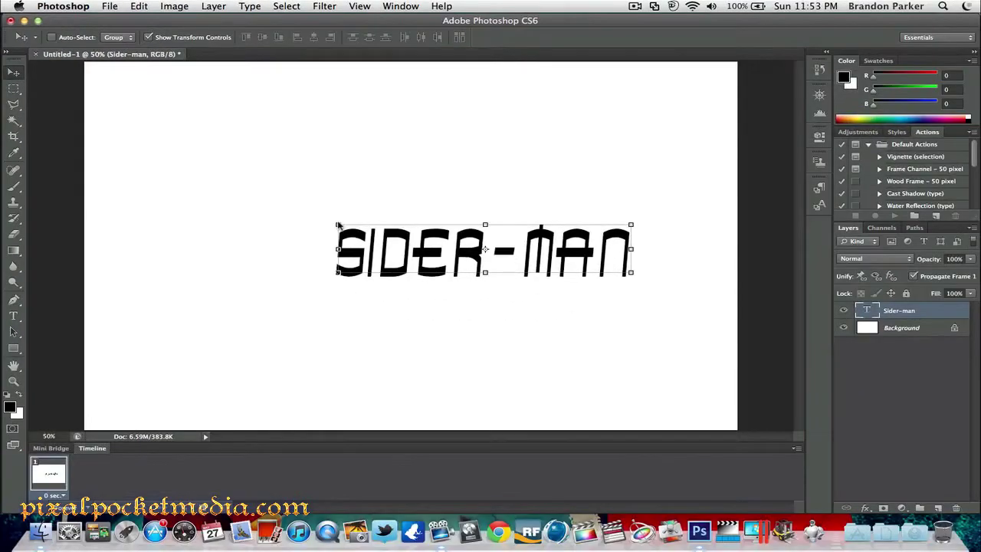
left_click_drag(334, 220, 245, 188)
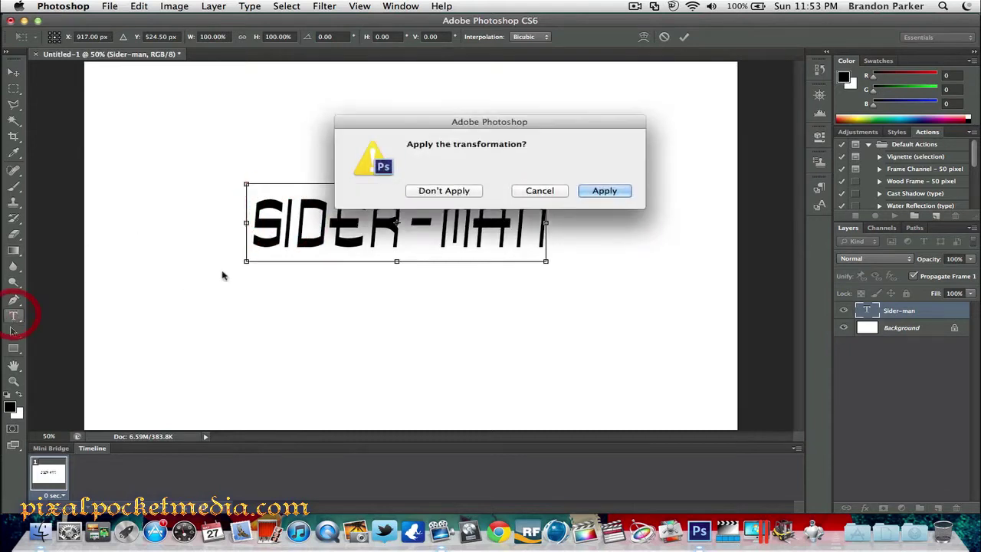
left_click(596, 191)
- Insert the missing P so the text reads "Spider-man"
left_click(289, 220)
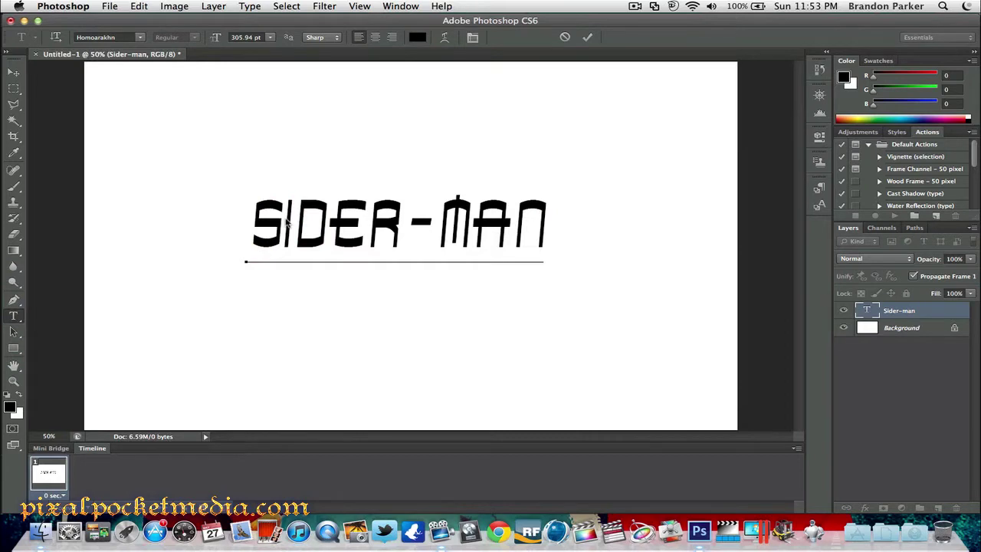
type("P")
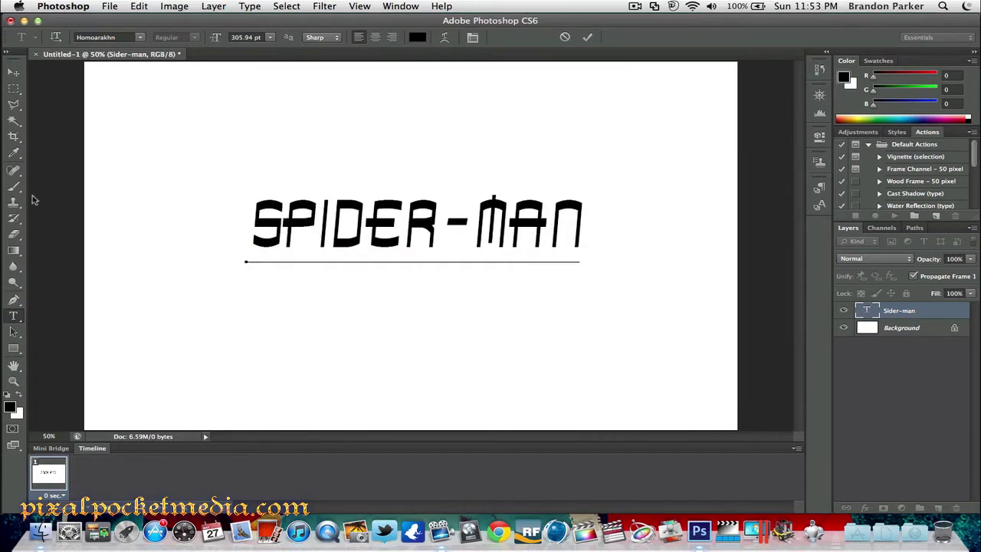
left_click(14, 72)
- Stretch the Spider-man text across the canvas to about 172% width and 116% height
left_click(584, 243)
left_click_drag(583, 243, 704, 294)
left_click_drag(247, 266, 126, 274)
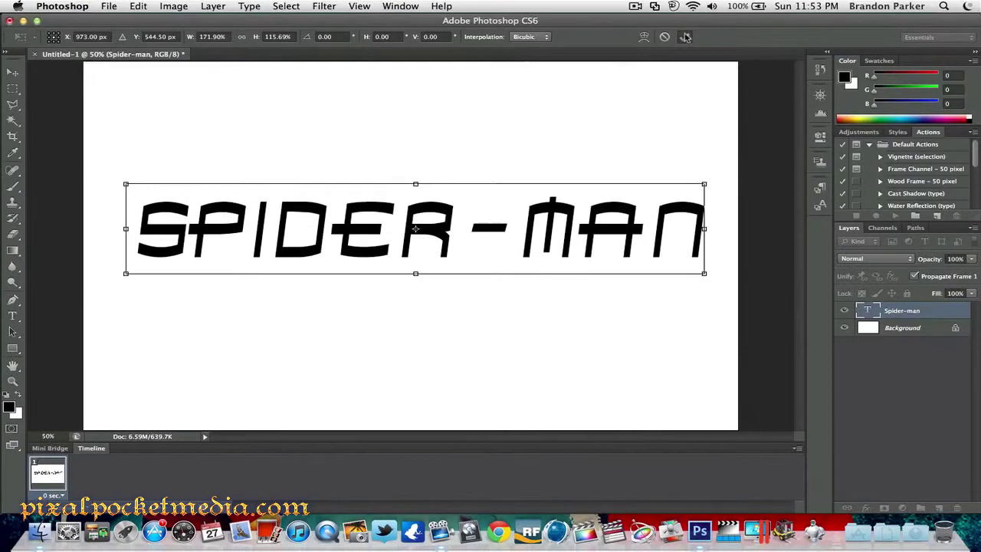
left_click(687, 37)
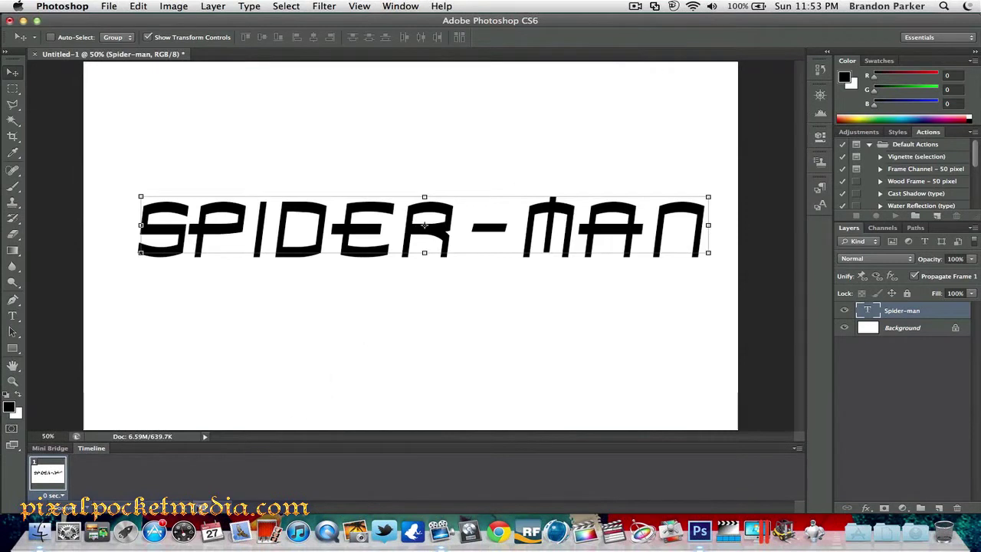
- Add a second animation frame with the text near the canvas bottom and a third with the text at the canvas top
left_click(205, 506)
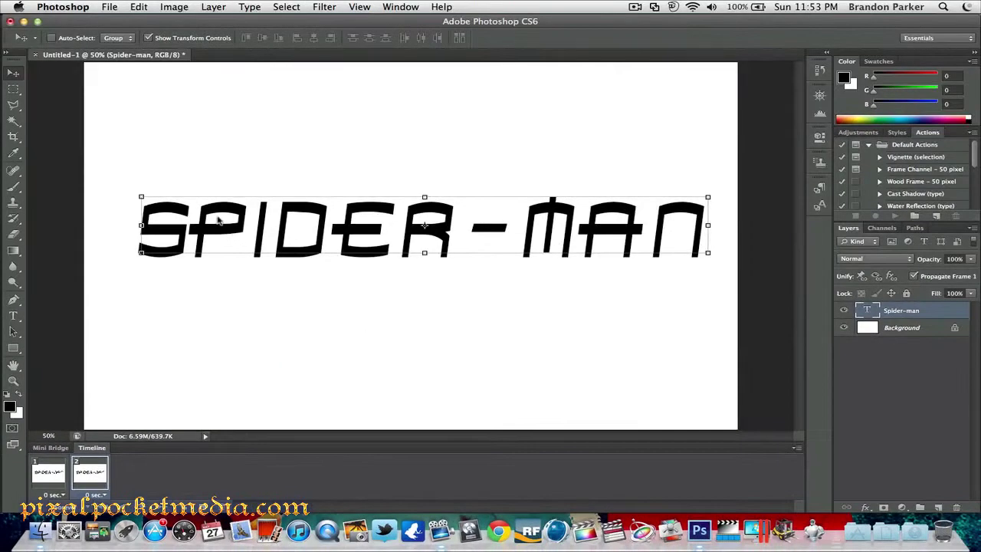
left_click_drag(219, 221, 226, 327)
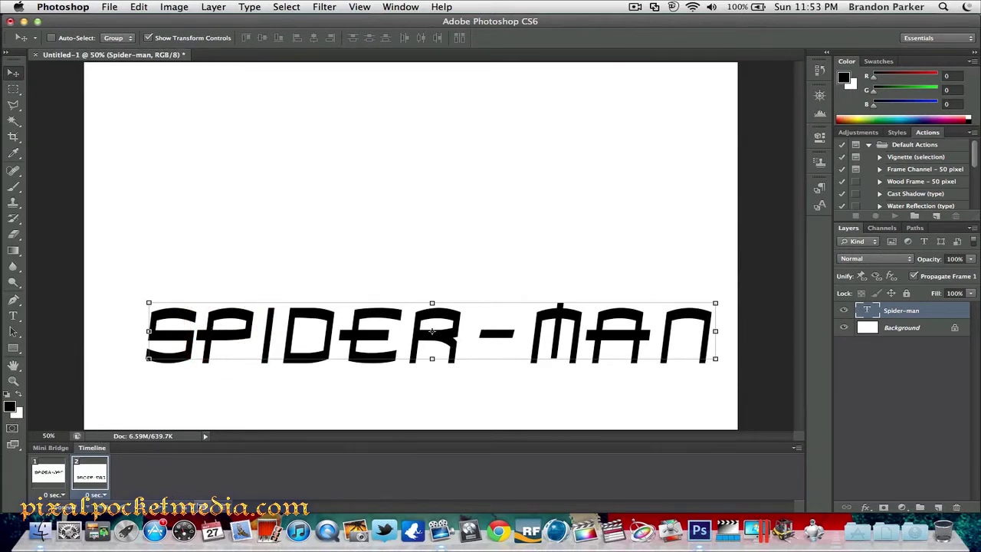
left_click(203, 505)
left_click_drag(287, 330, 502, 254)
- Add frames four to six, placing the text partly past the right canvas edge, partly past the left edge, and at the lower right
left_click(203, 506)
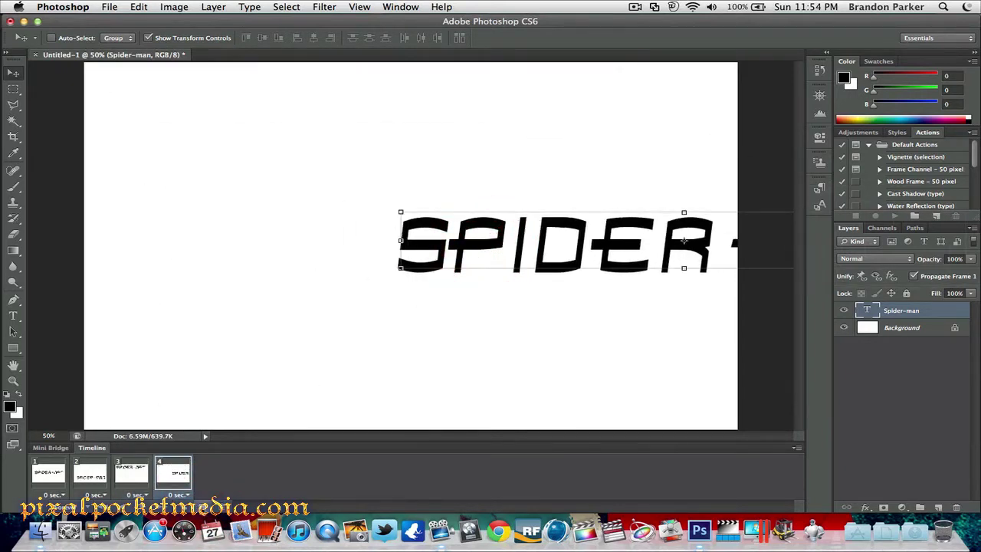
left_click(203, 506)
left_click_drag(544, 226, 44, 220)
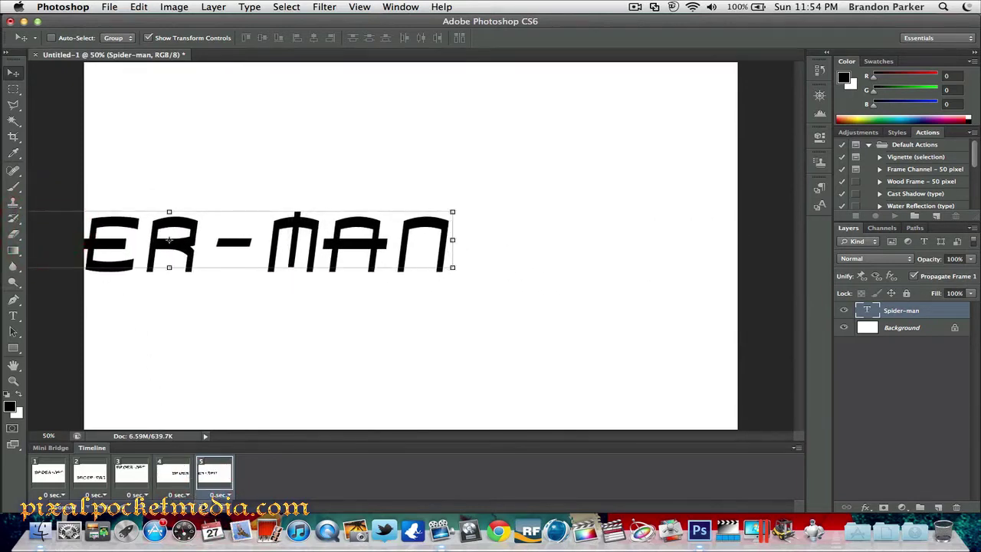
left_click(203, 505)
left_click_drag(185, 239, 467, 352)
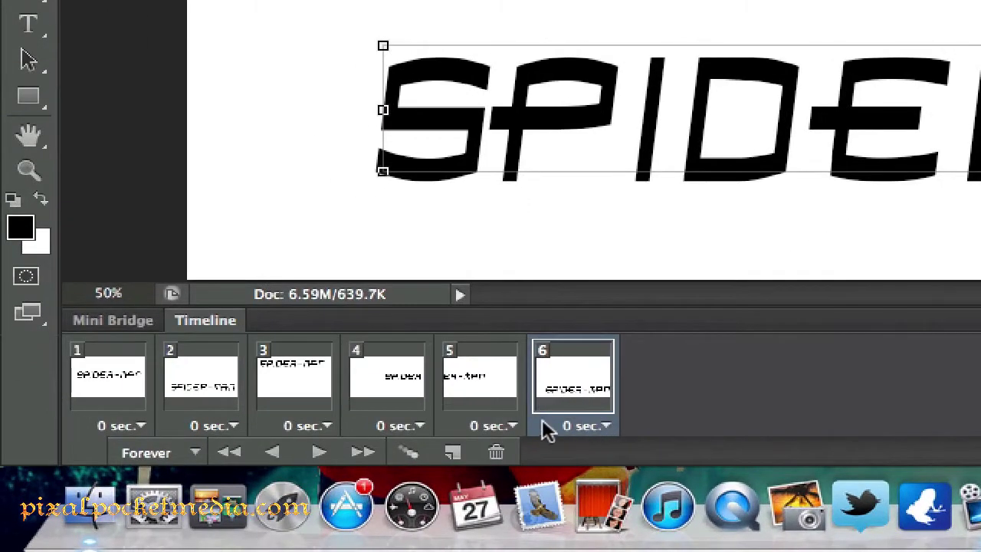
- Set the first frame's delay to 5 seconds and play the animation
left_click(140, 425)
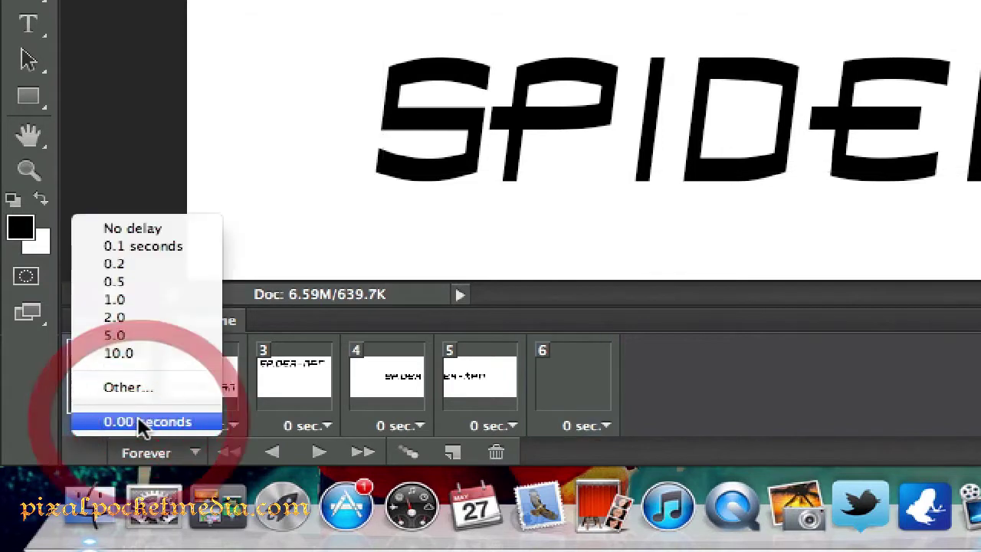
left_click(133, 335)
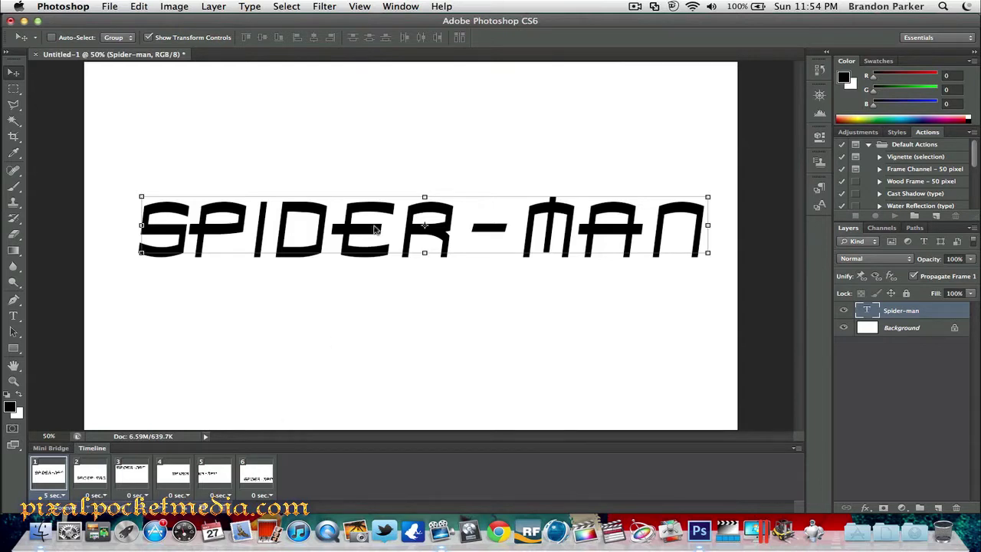
key("space")
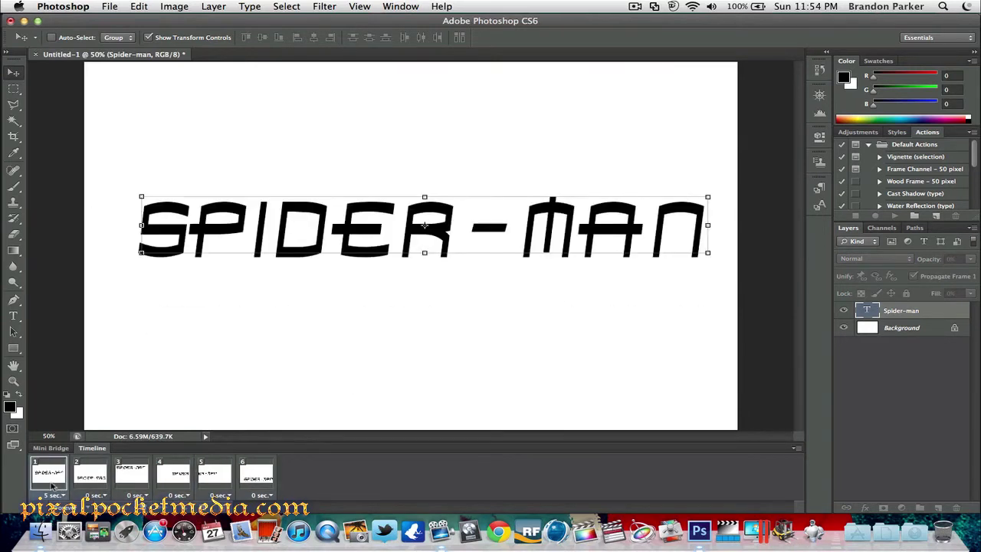
- Set the first frame's delay to 0.1 seconds and play the animation
left_click(61, 495)
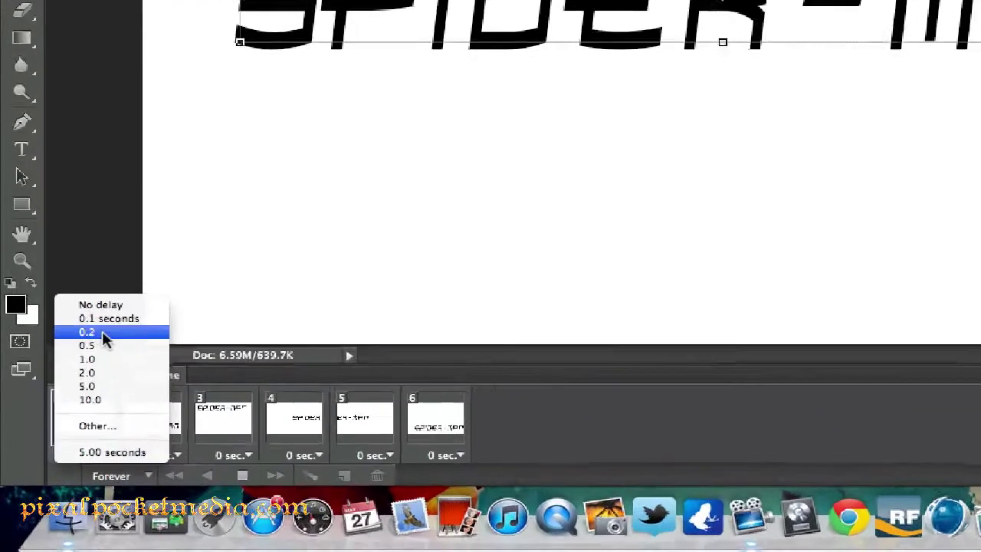
left_click(117, 301)
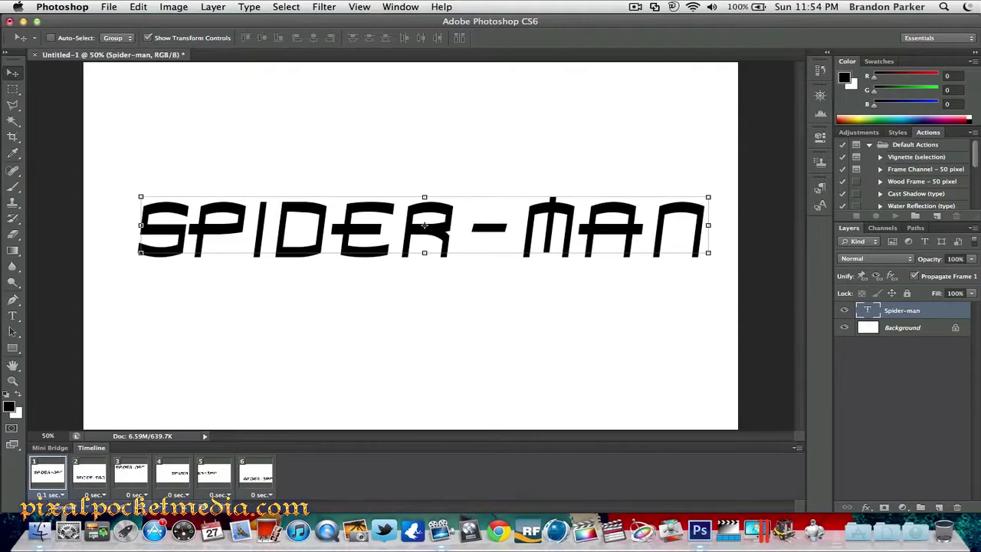
left_click(142, 508)
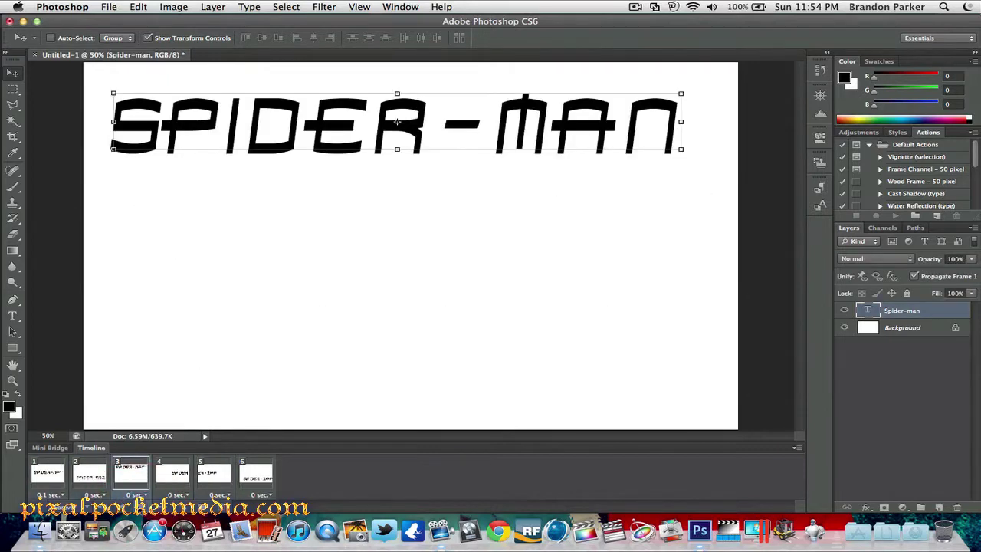
- Set the second frame's delay to 1 second, then play the animation and stop it
left_click(84, 478)
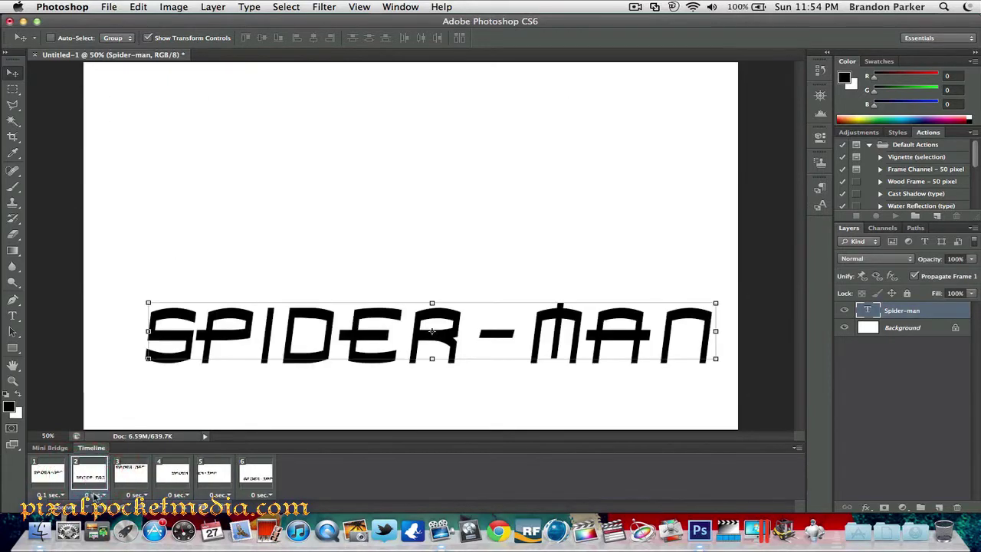
left_click(95, 494)
left_click(104, 446)
left_click(123, 508)
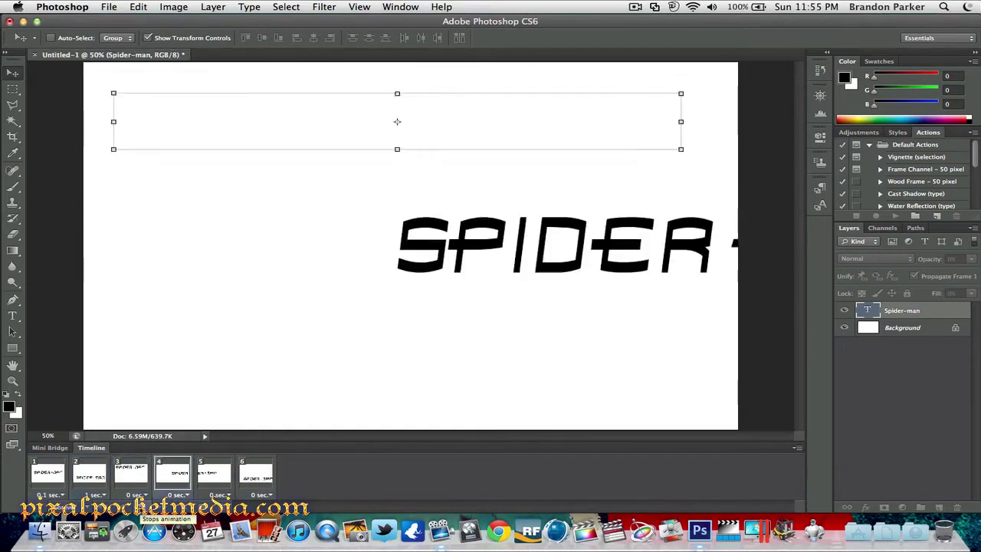
left_click(142, 507)
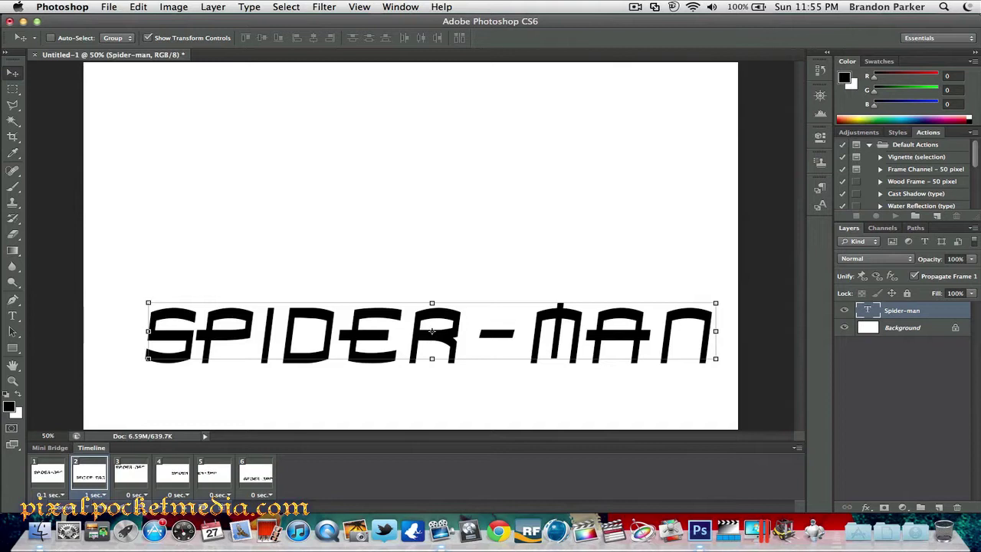
- Move the text in frame 4 so it lies fully inside the canvas, near the middle
left_click(171, 475)
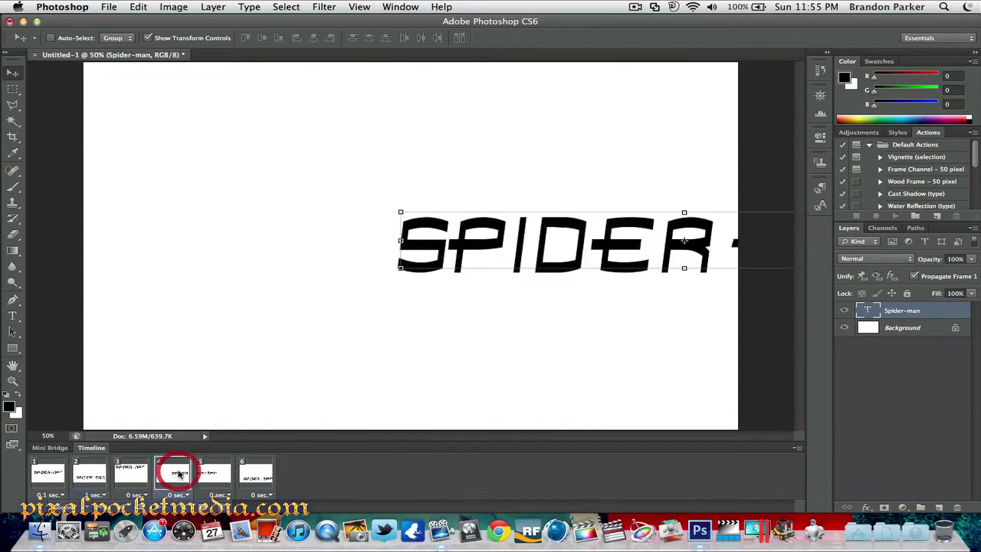
left_click_drag(480, 240, 242, 221)
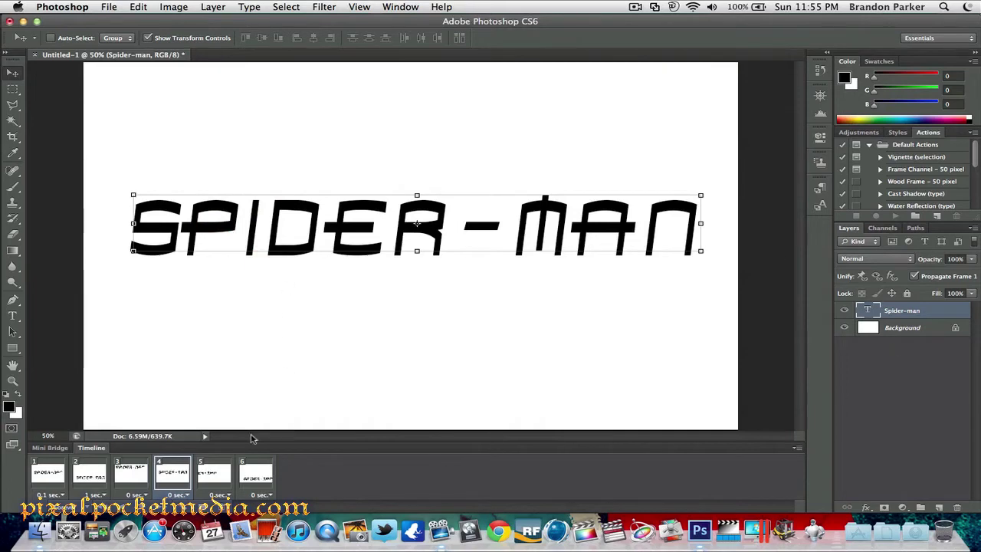
- Add a new blank layer above the text with frame 6 selected
left_click(256, 473)
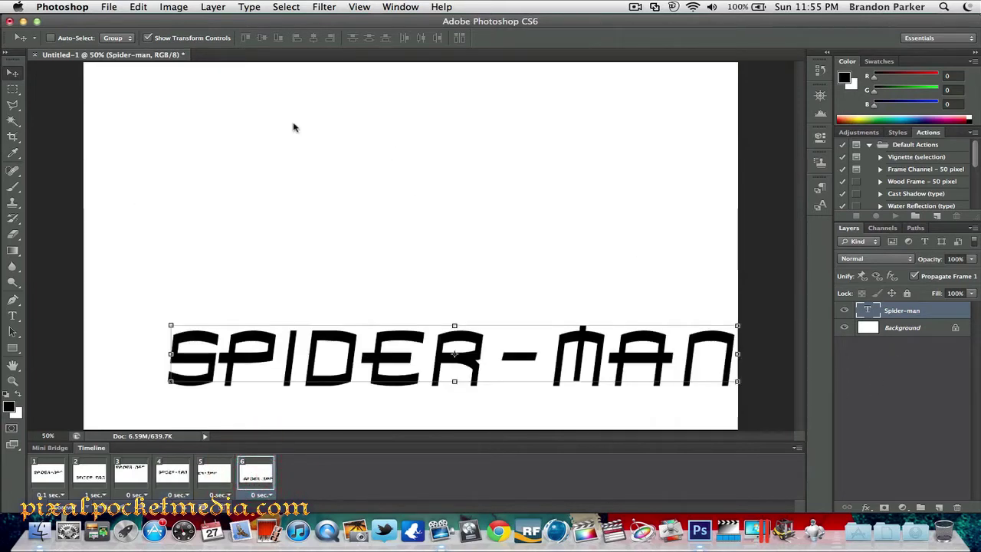
left_click(213, 7)
mouse_move(218, 24)
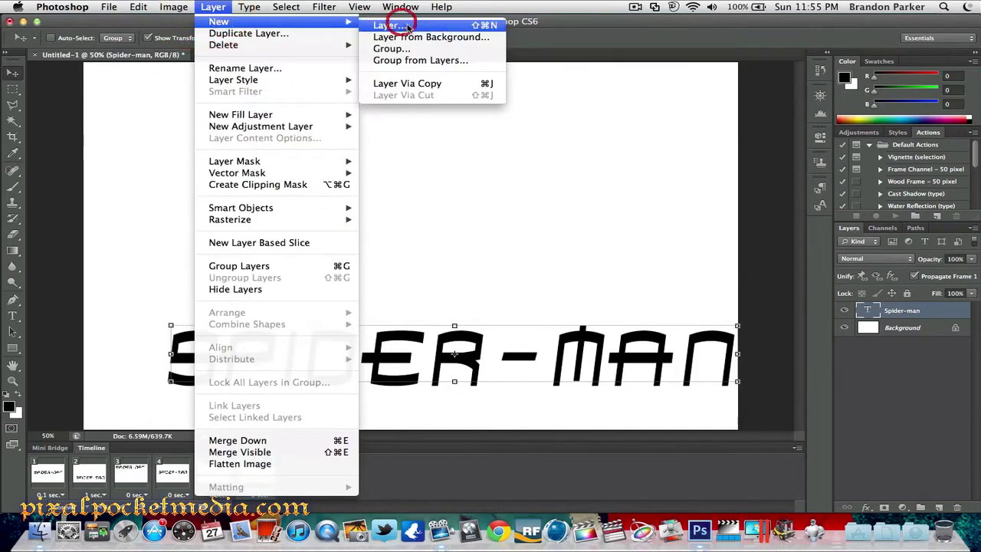
left_click(397, 24)
left_click(605, 223)
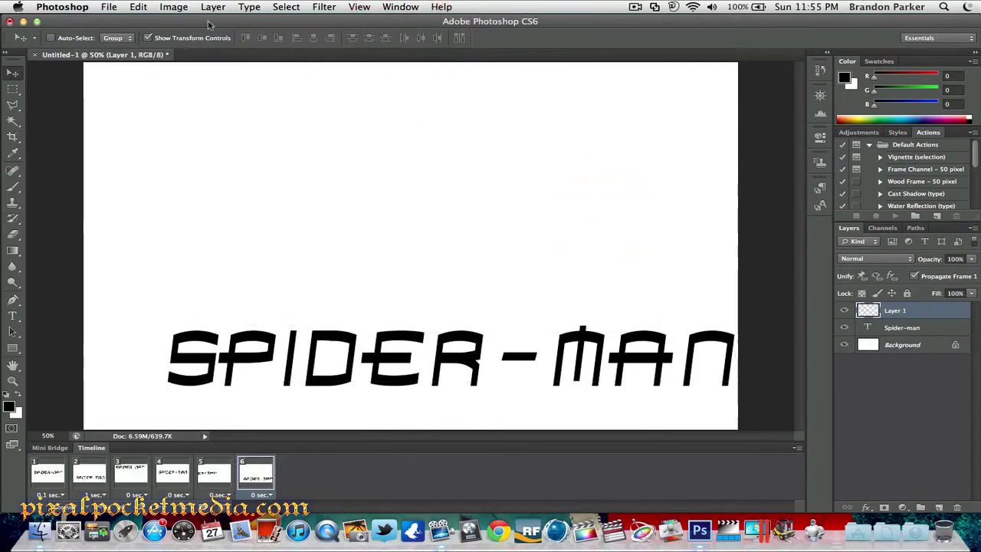
- Open Selena_Gomez_002.jpg and bring the photo into Untitled-1, placing it near the canvas's upper-left corner in frame 6
left_click(107, 7)
mouse_move(144, 234)
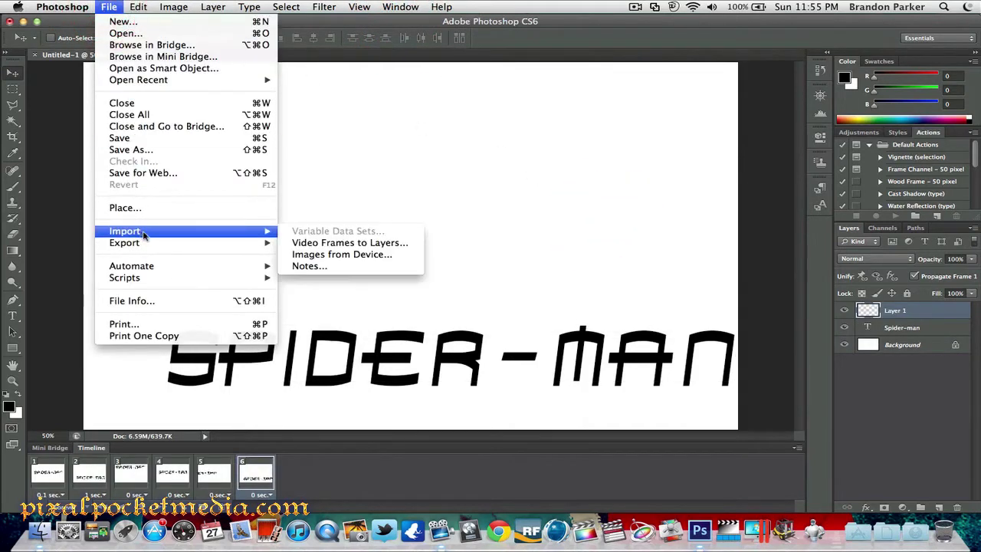
left_click(126, 33)
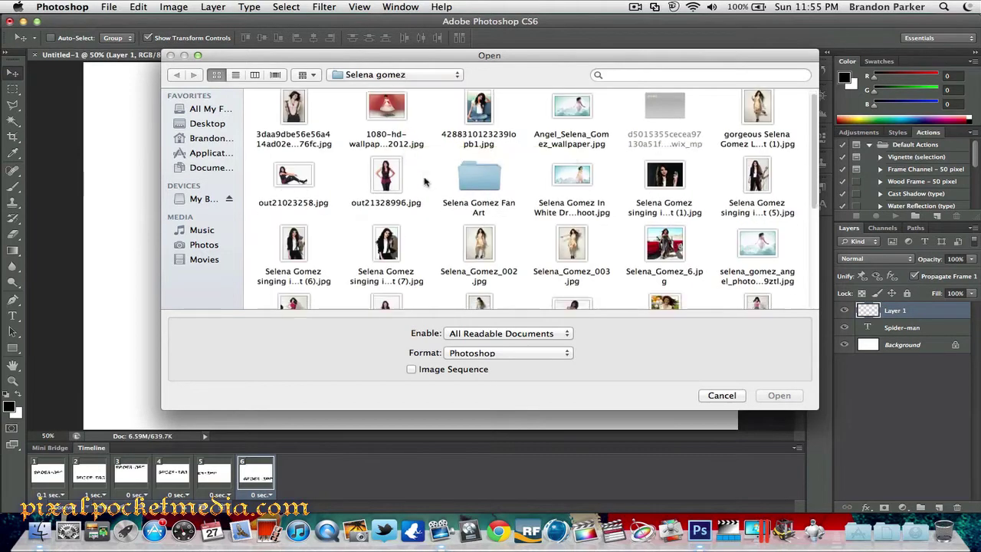
scroll(425, 182, "down", 5)
scroll(425, 181, "up", 4)
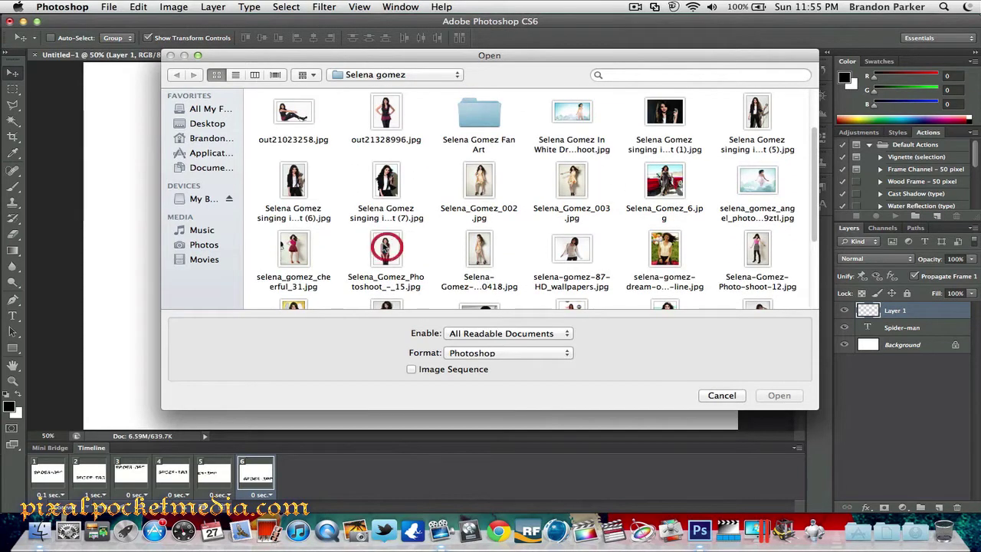
left_click(388, 250)
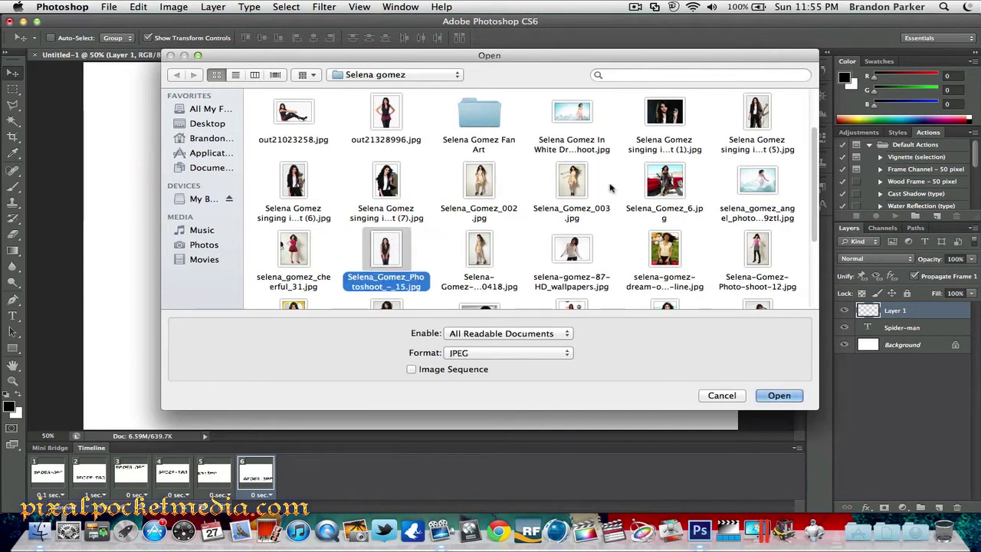
left_click(460, 187)
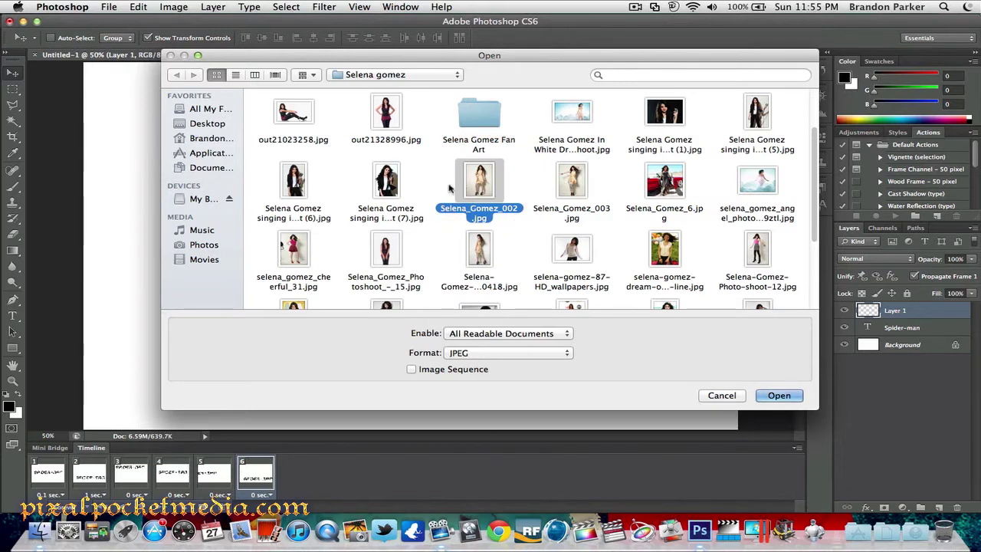
left_click(785, 396)
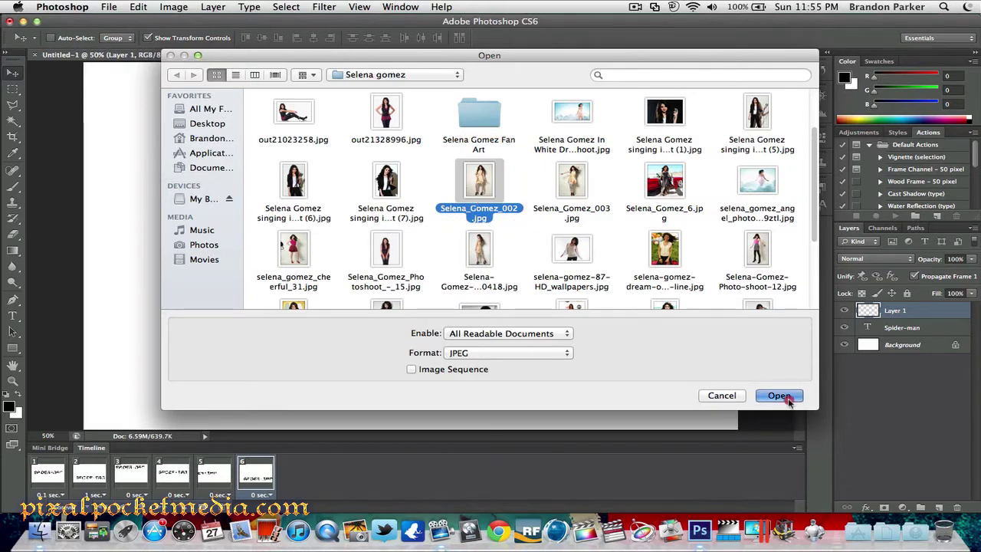
left_click_drag(226, 58, 299, 99)
left_click_drag(160, 146, 269, 159)
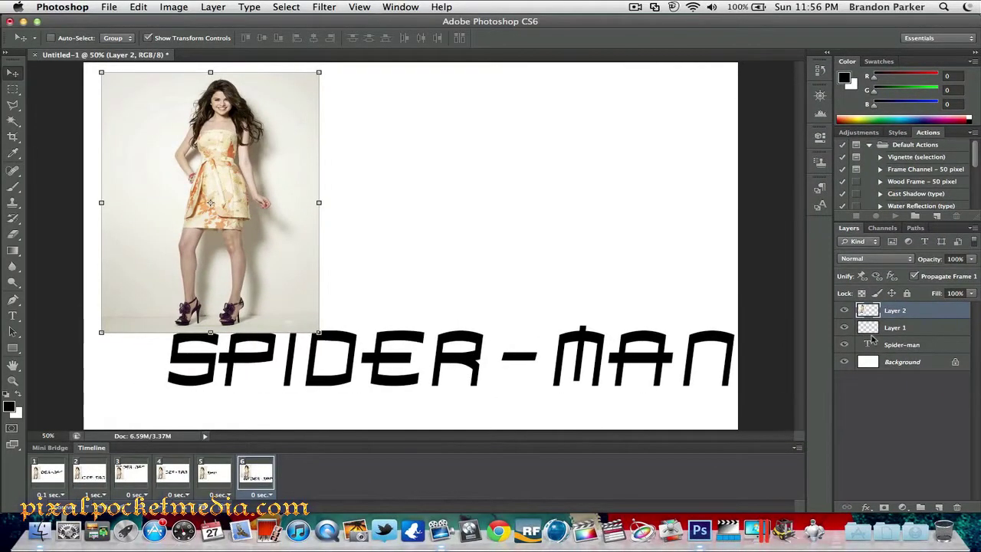
- Delete the Spider-man text layer and place the photo in the canvas's lower-left corner in frame 1
left_click(870, 344)
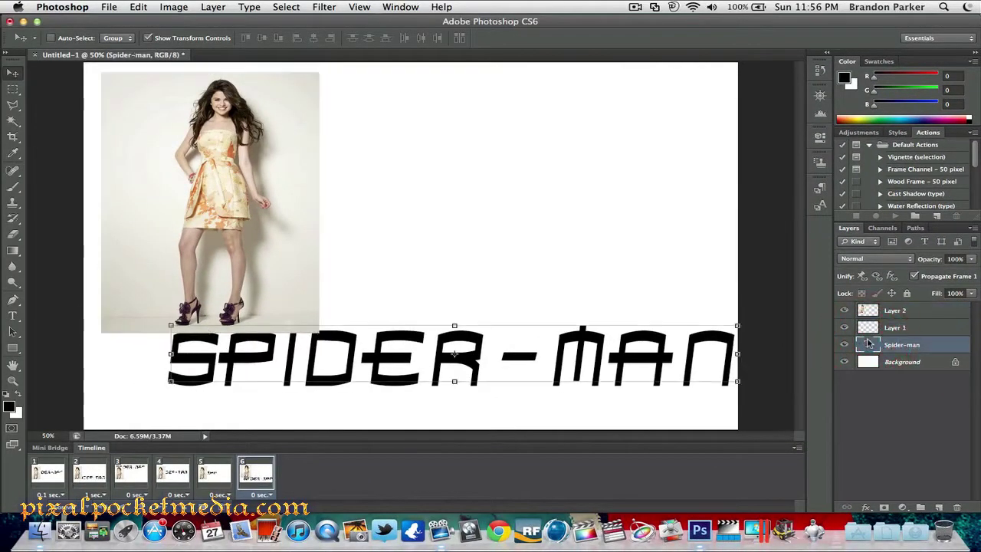
key("Delete")
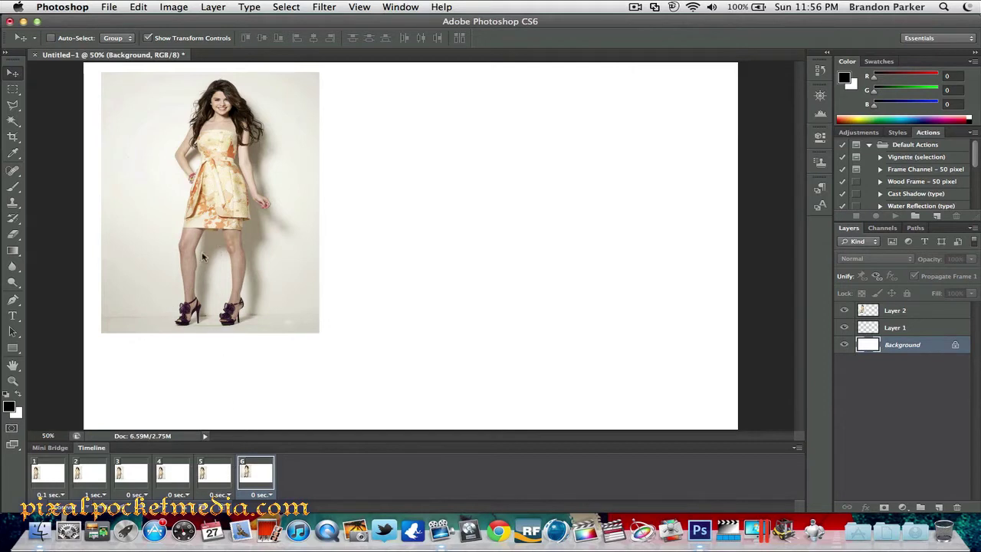
left_click(42, 480)
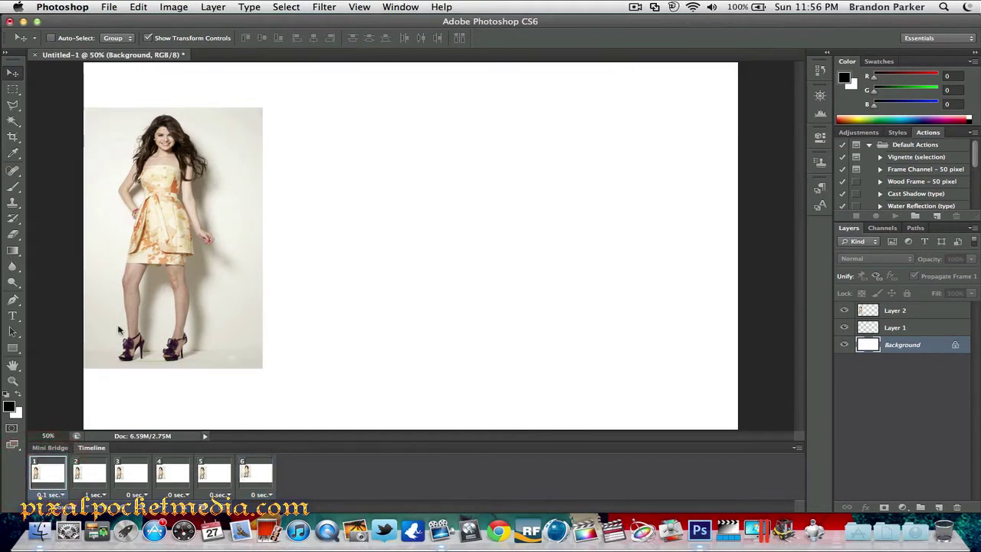
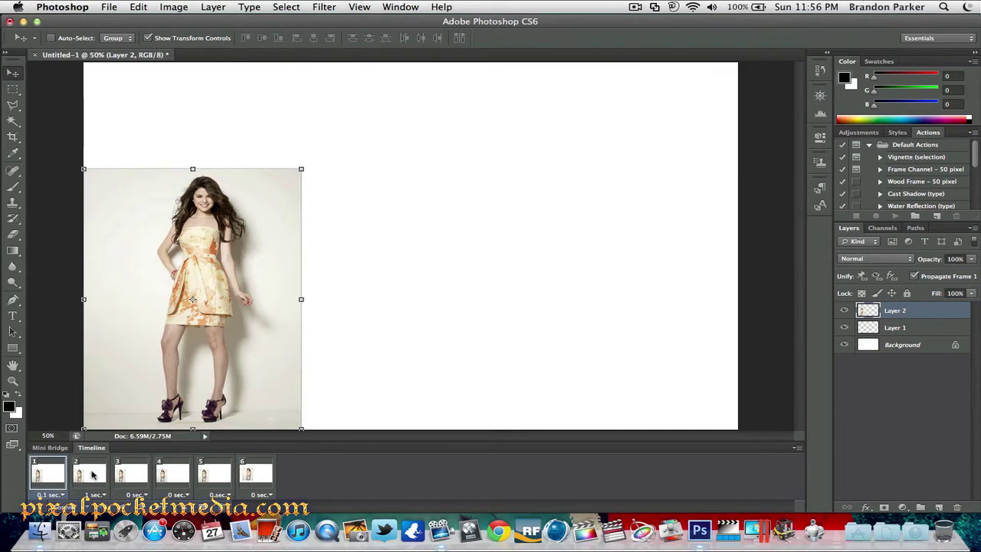
- With frame 2 selected, open Selena_Gomez_003.jpg and bring the photo into Untitled-1 as a layer above the first photo
left_click(93, 475)
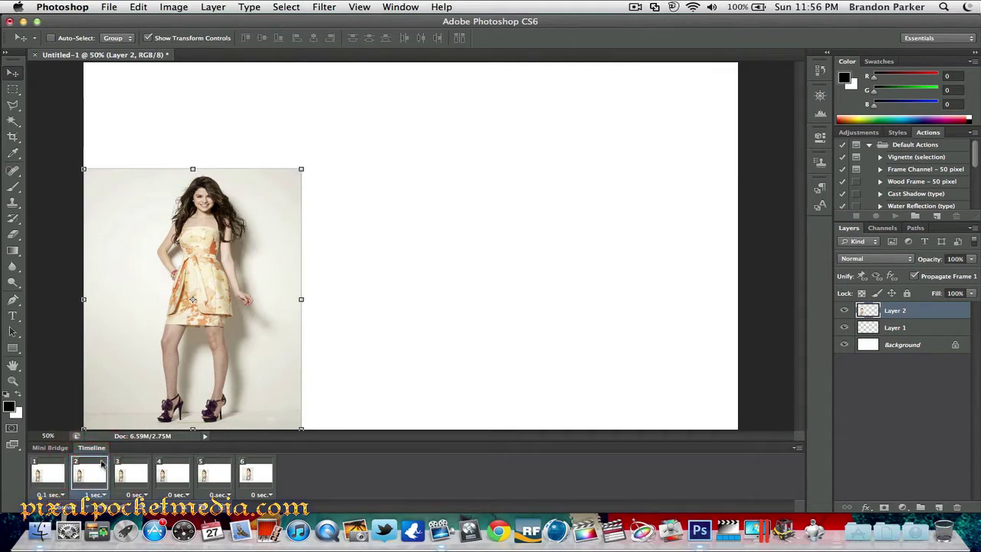
left_click(109, 7)
left_click(119, 34)
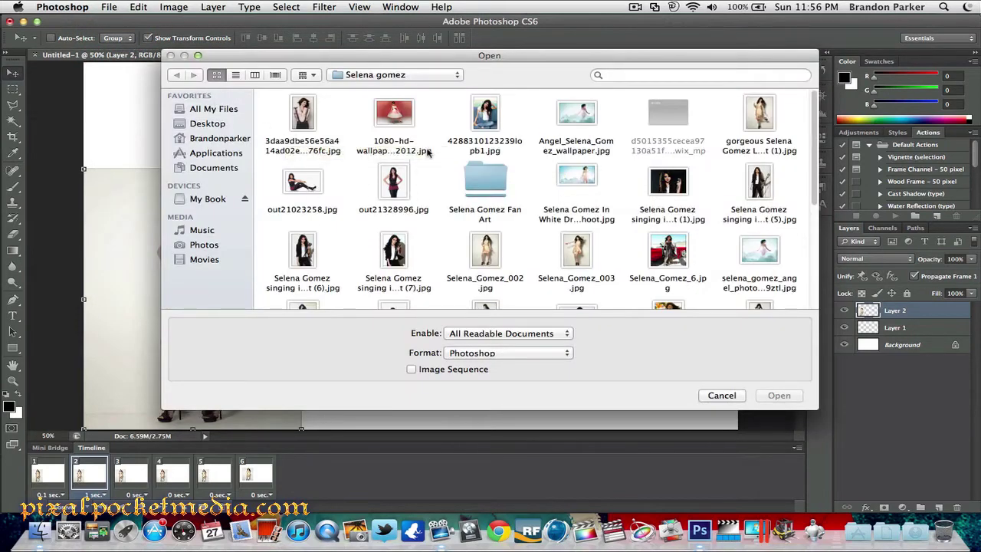
scroll(428, 153, "down", 2)
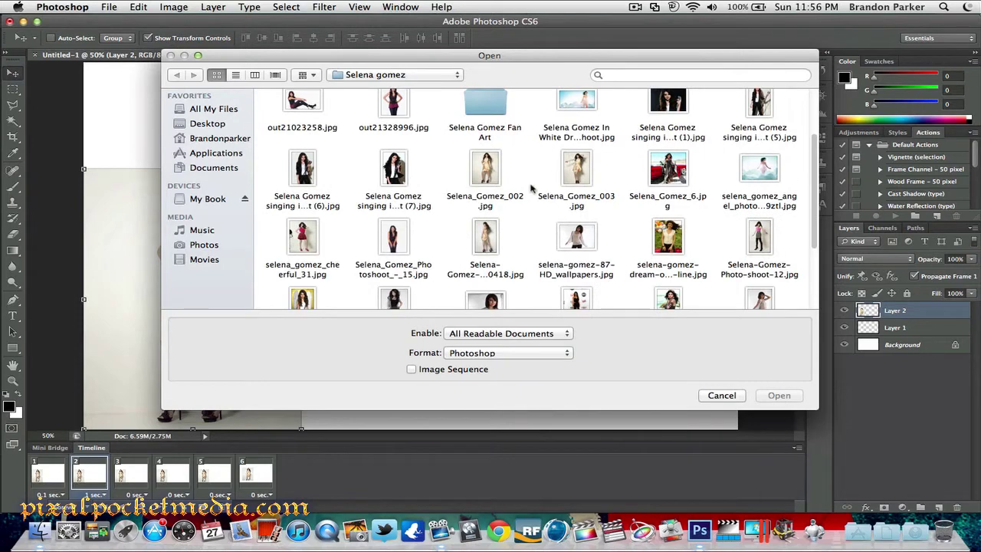
left_click(576, 163)
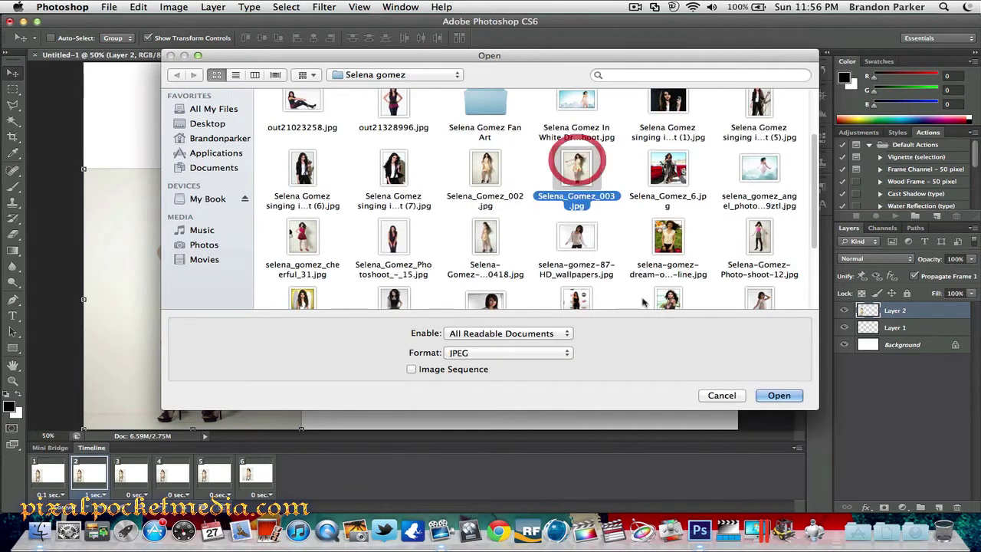
left_click(766, 394)
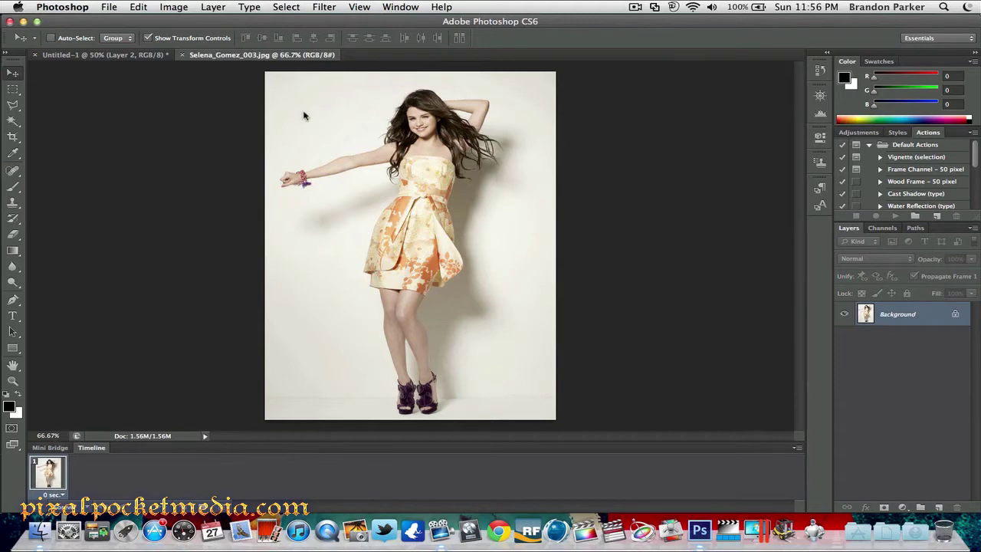
left_click_drag(227, 57, 295, 110)
mouse_move(342, 187)
left_mouse_down()
mouse_move(235, 186)
mouse_move(275, 222)
mouse_move(329, 247)
mouse_move(331, 174)
left_mouse_up()
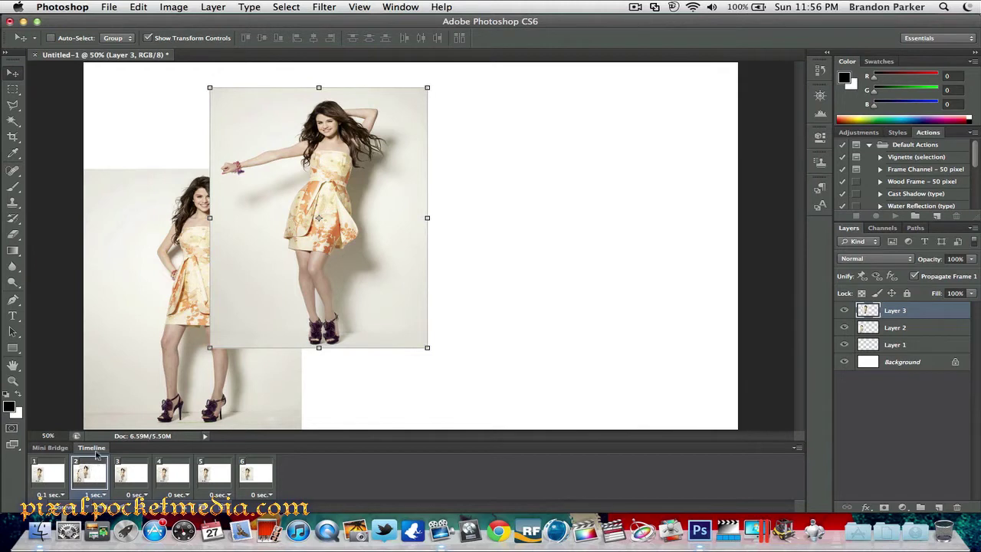
- Compare with frame 1, and in frame 2 move the second photo clear of the first, to its right
left_click(52, 476)
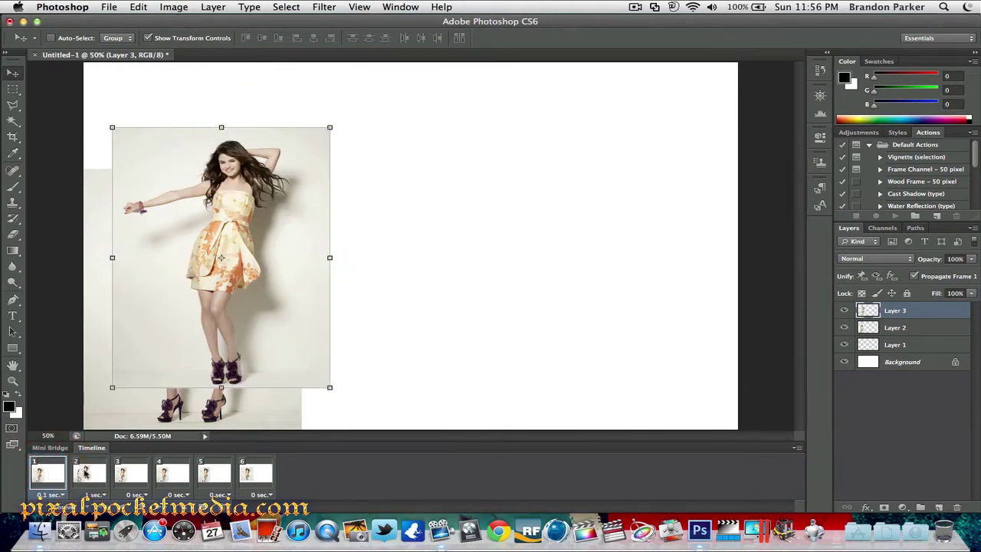
left_click(85, 473)
left_click_drag(280, 196, 388, 204)
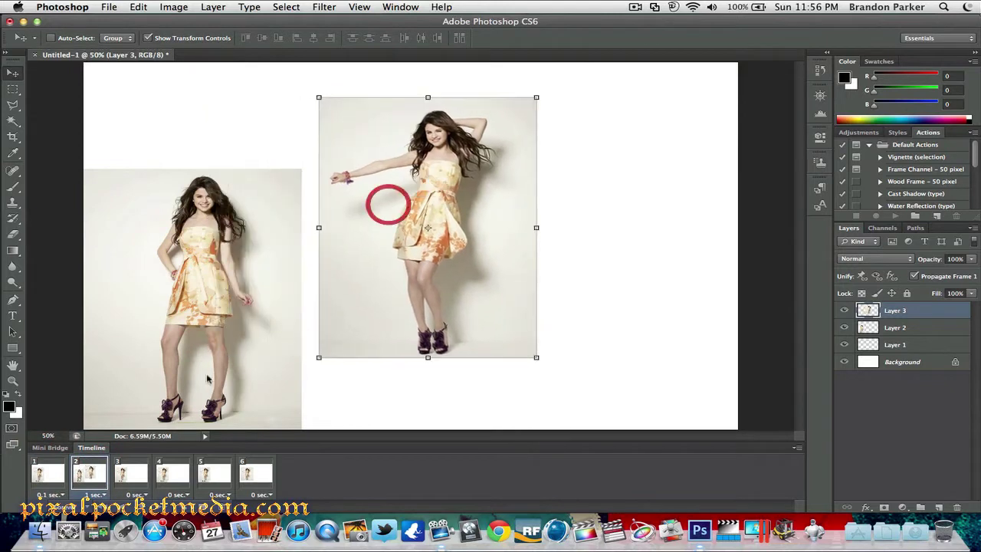
- In frames 3, 4 and 5, move the second photo exactly over the first in the canvas's lower-left corner
left_click(129, 471)
left_click_drag(230, 307, 205, 342)
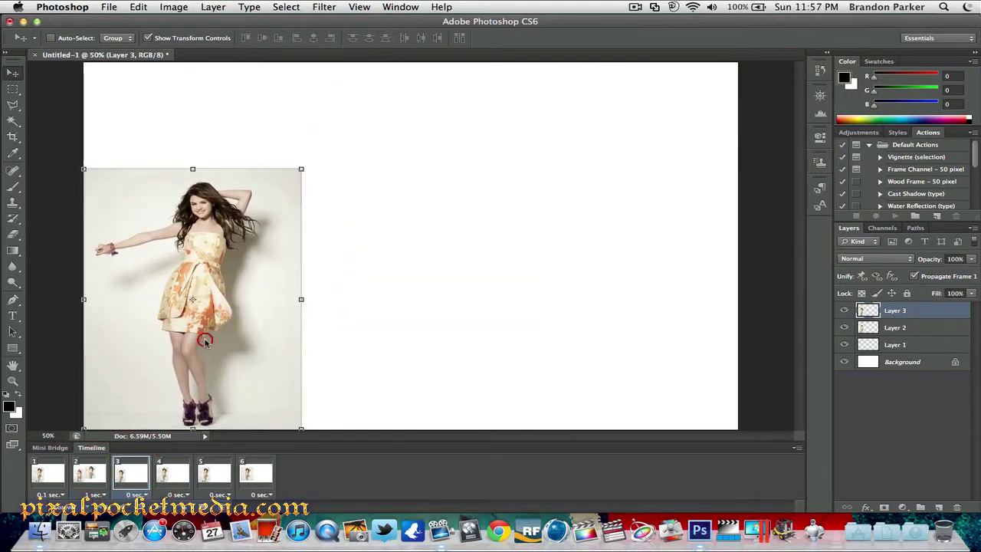
left_click(167, 472)
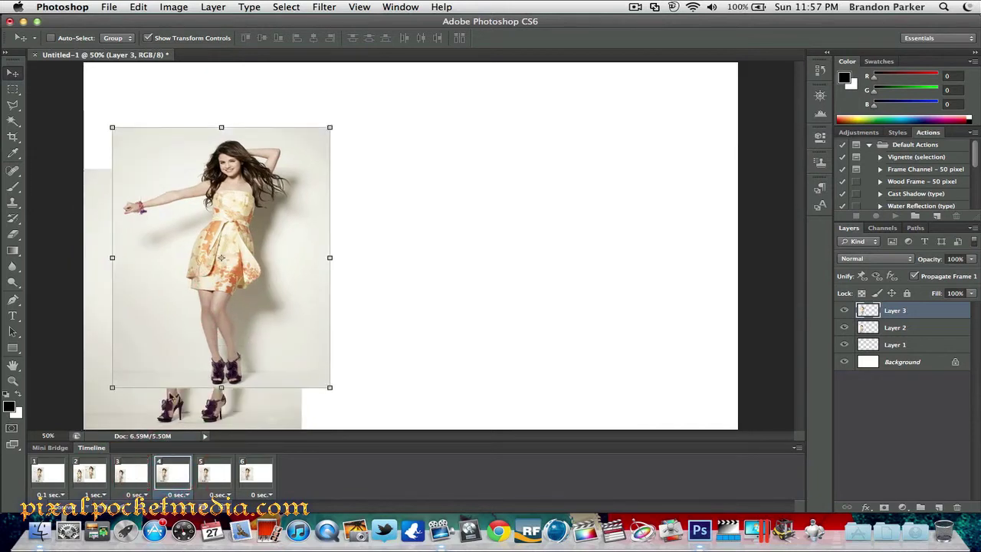
left_click_drag(167, 285, 128, 327)
left_click(213, 472)
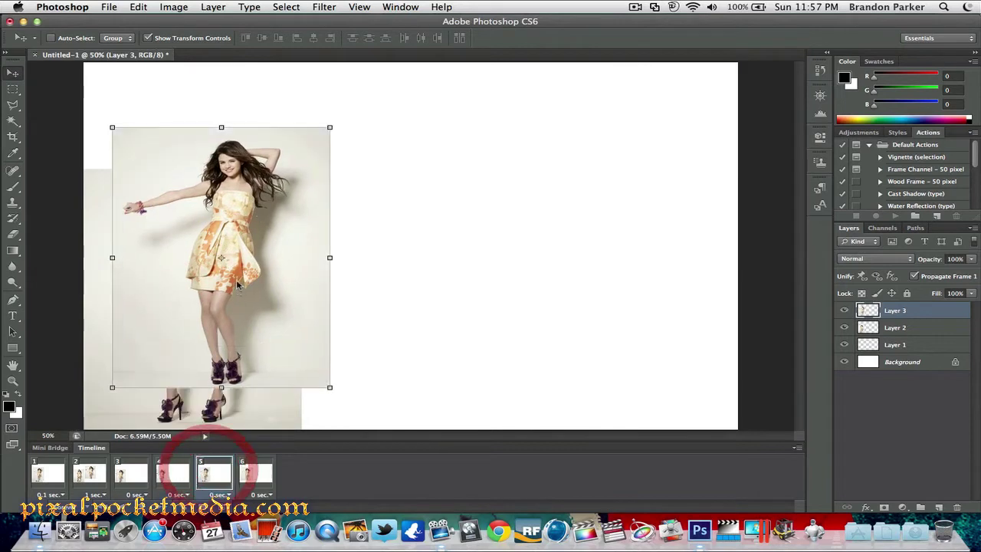
left_click_drag(236, 293, 197, 317)
- In frame 6, move the second photo into the canvas's lower-left corner and tuck the Layer 2 photo behind it
left_click(256, 472)
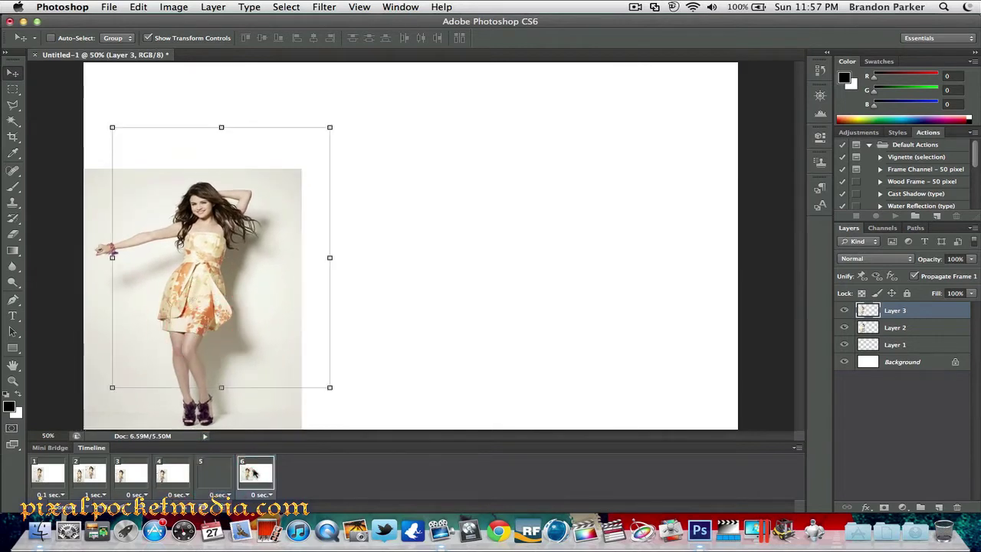
left_click_drag(254, 265, 224, 295)
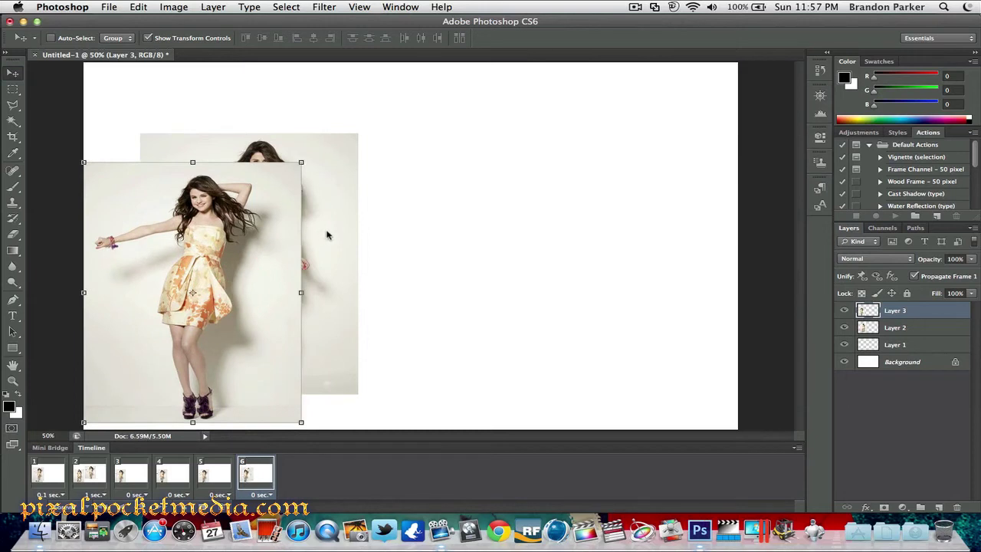
left_click_drag(327, 234, 326, 240)
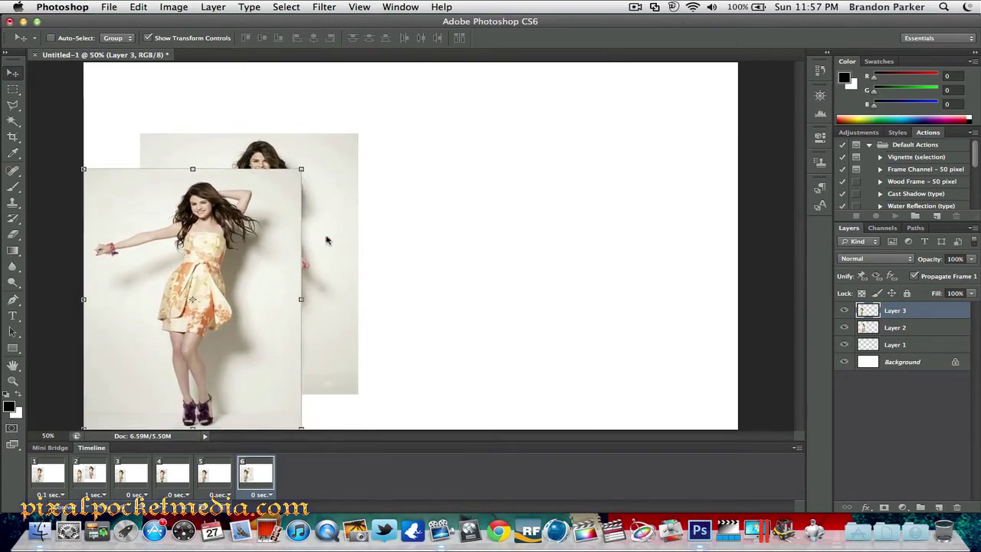
left_click(874, 325)
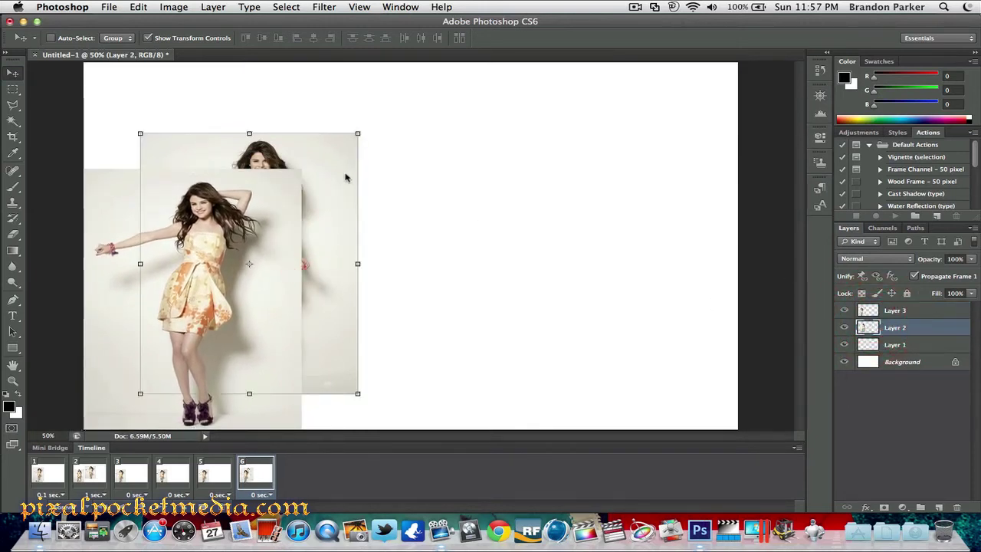
left_click_drag(344, 177, 282, 213)
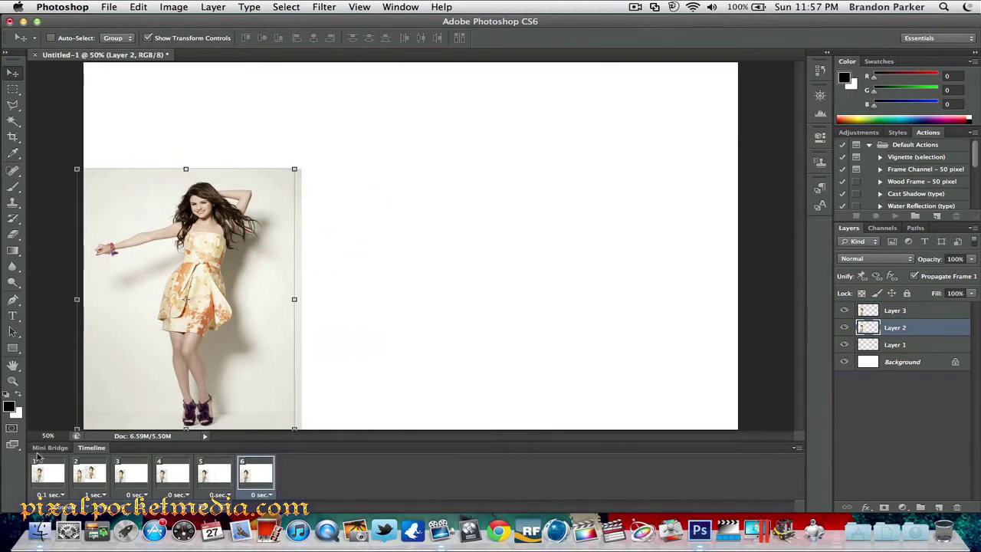
- Play the six-frame animation from frame 1 to check the photo movement, stop playback, and select frame 2
left_click(48, 473)
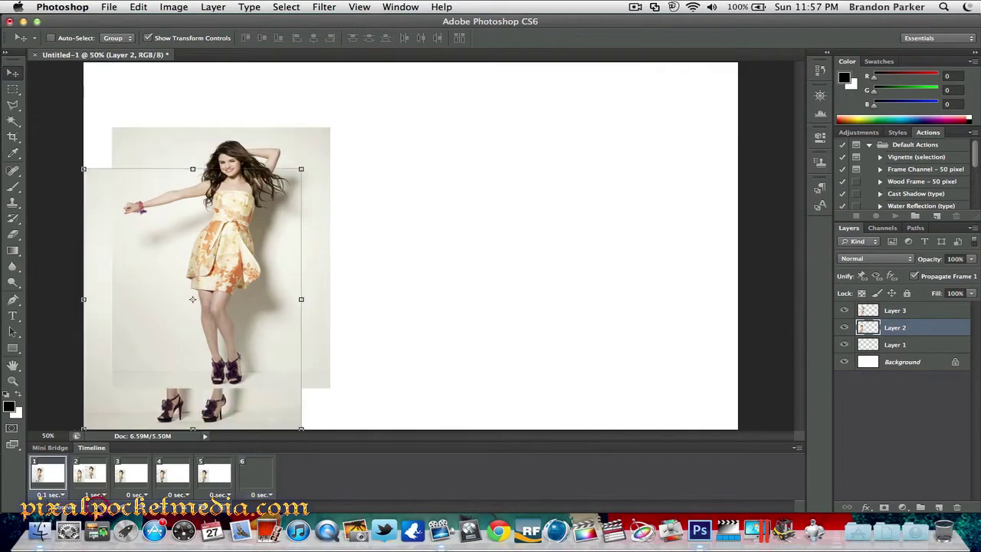
left_click(146, 507)
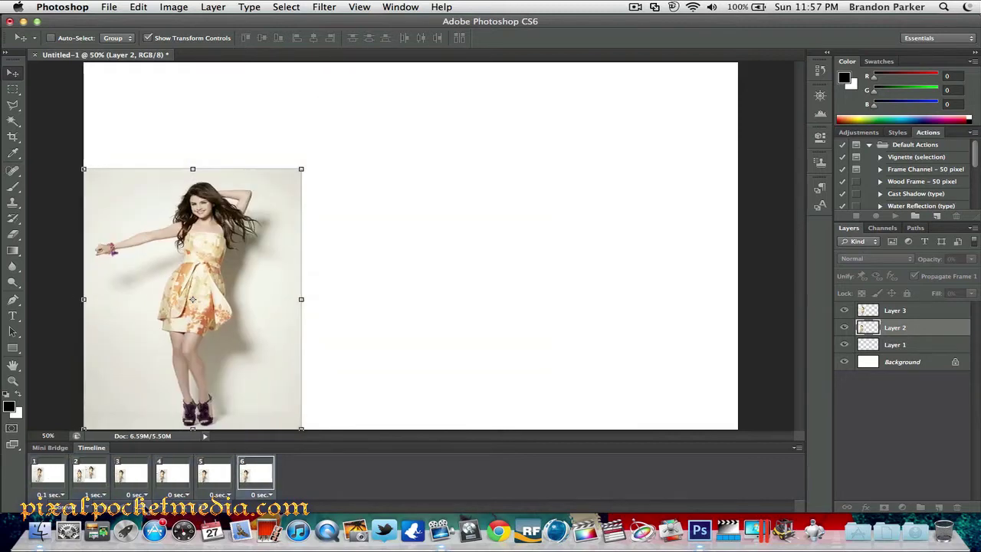
key("space")
key("space")
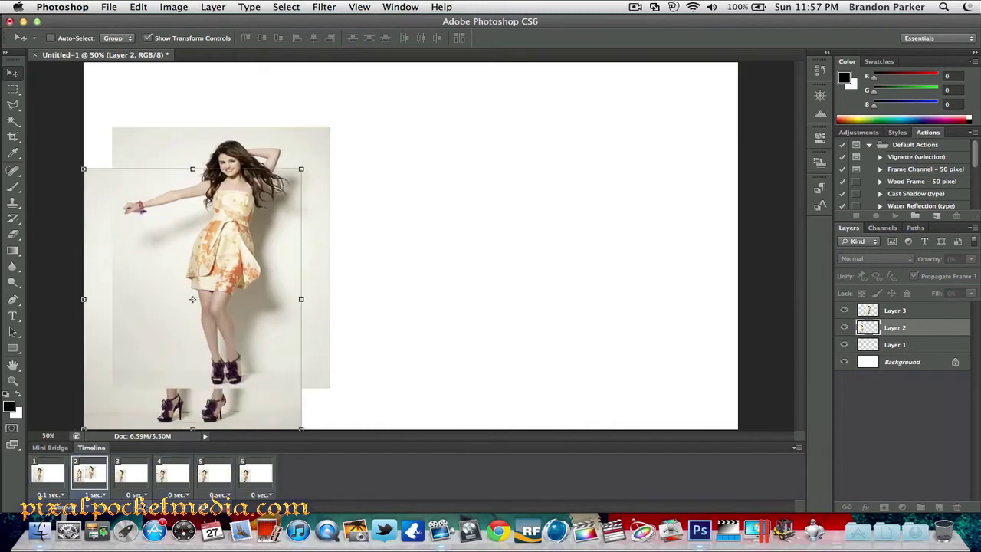
left_click(141, 499)
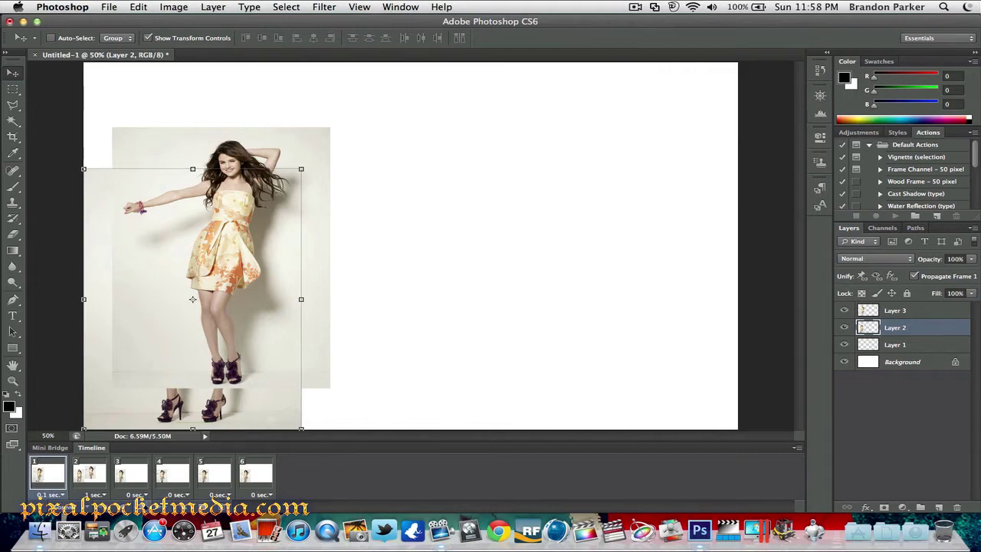
left_click(89, 472)
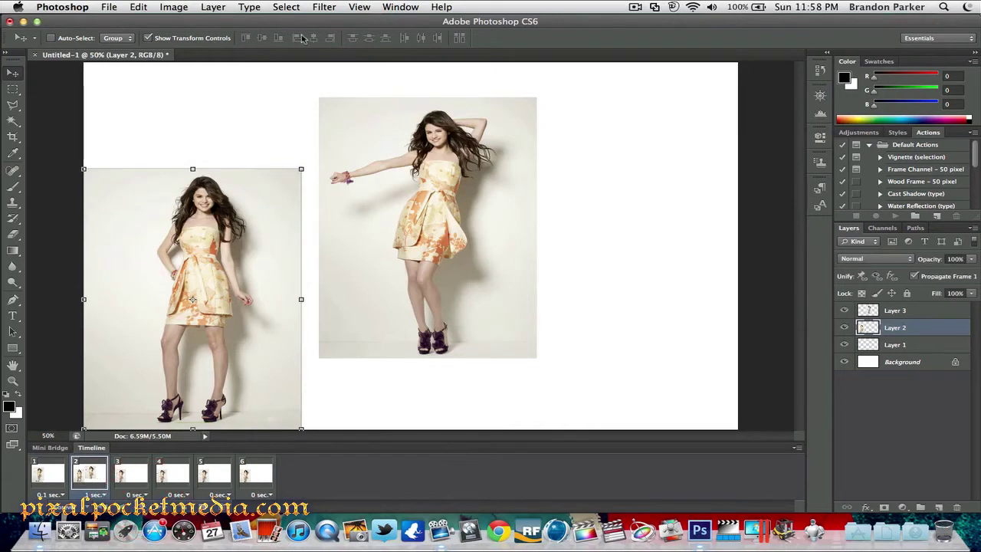
- Review the file formats available for saving the animation, such as CompuServe GIF, and back out without saving
left_click(109, 7)
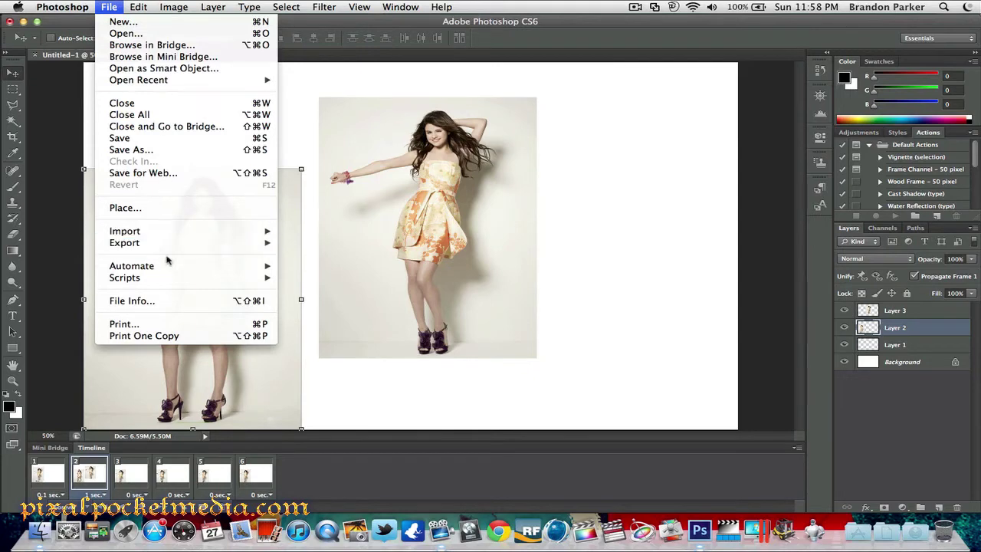
left_click(151, 153)
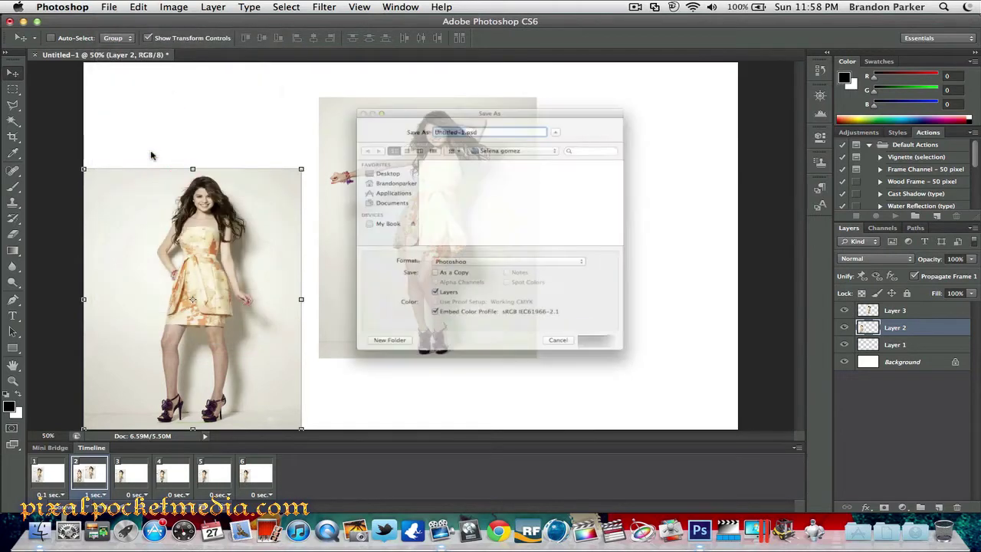
left_click(470, 274)
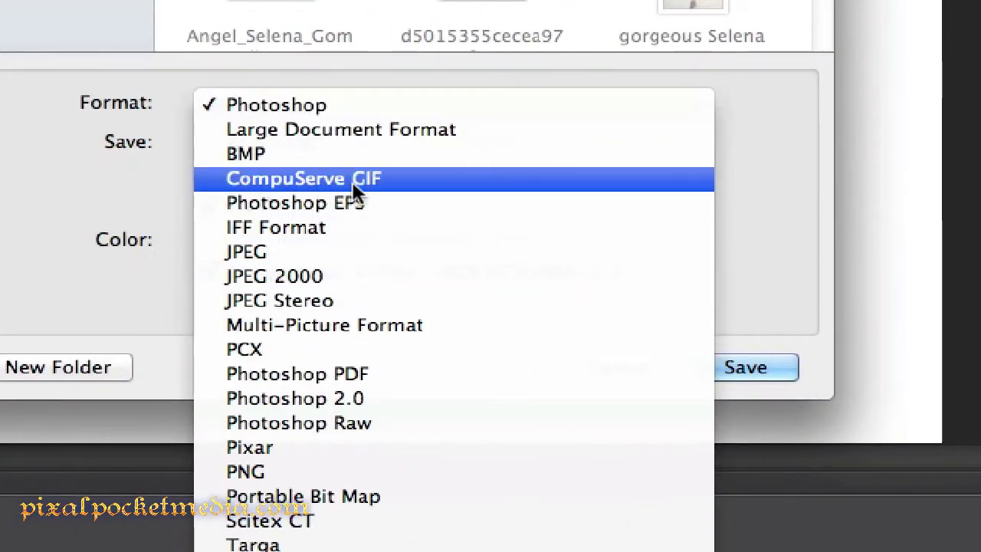
left_click(2, 206)
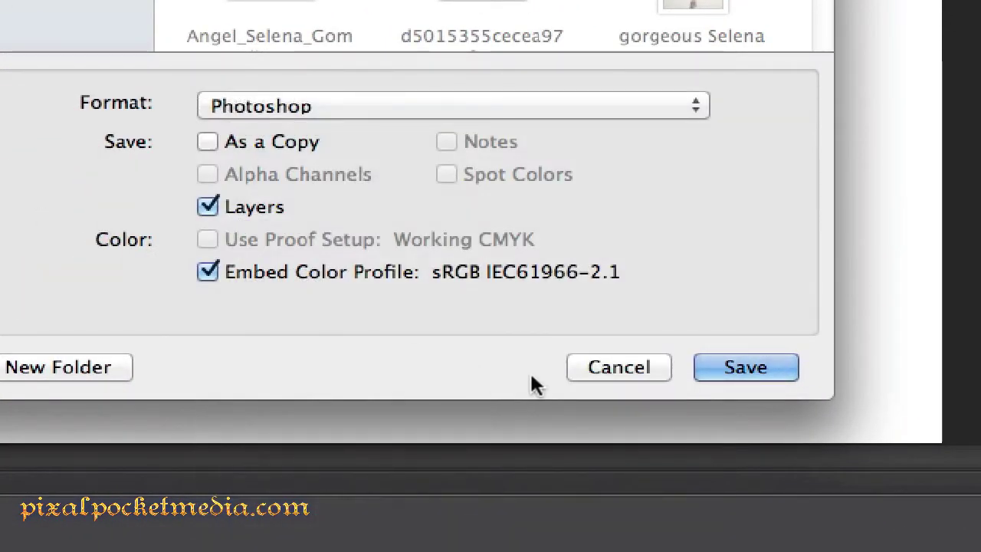
left_click(618, 368)
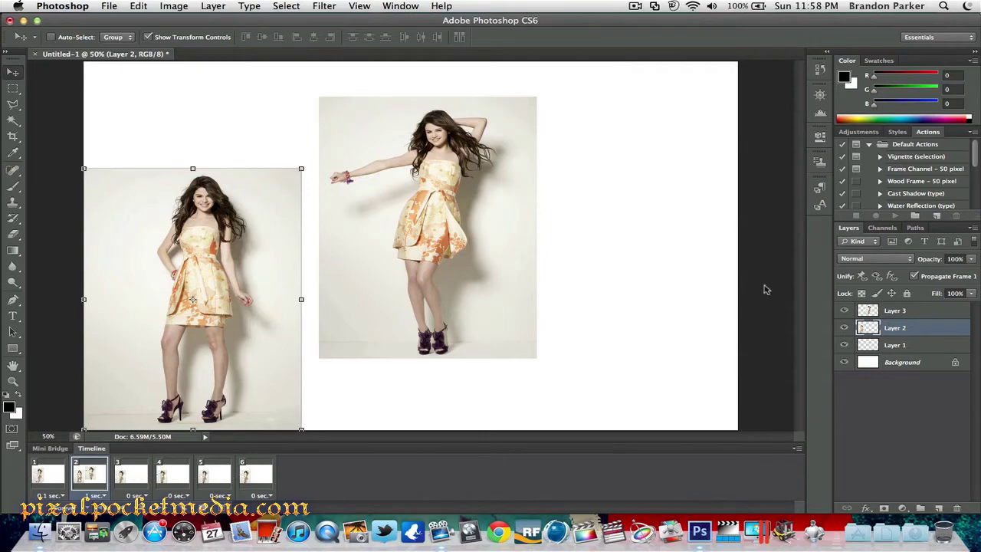
- Switch to the New in CS 6 workspace and add a Color Lookup adjustment layer above Layer 2
left_click(948, 36)
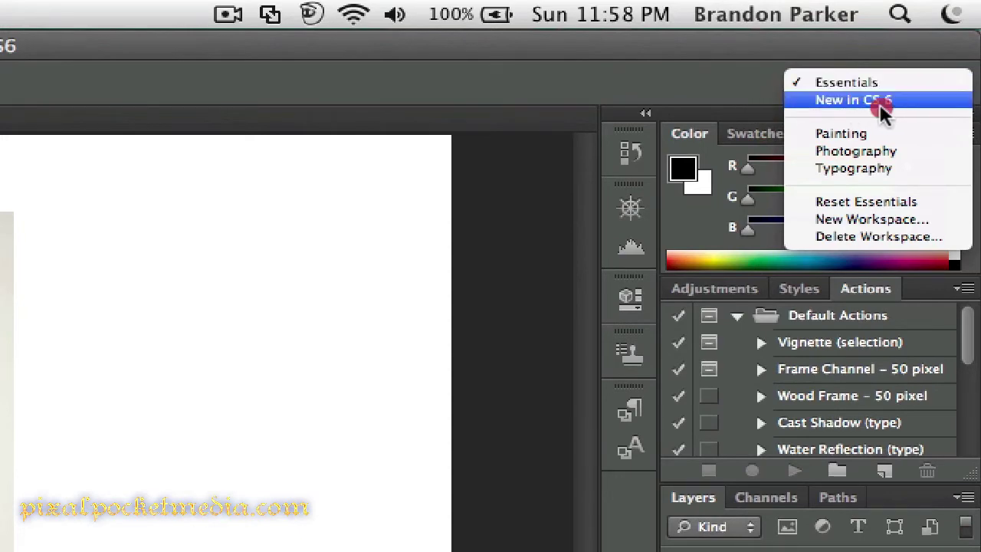
left_click(882, 107)
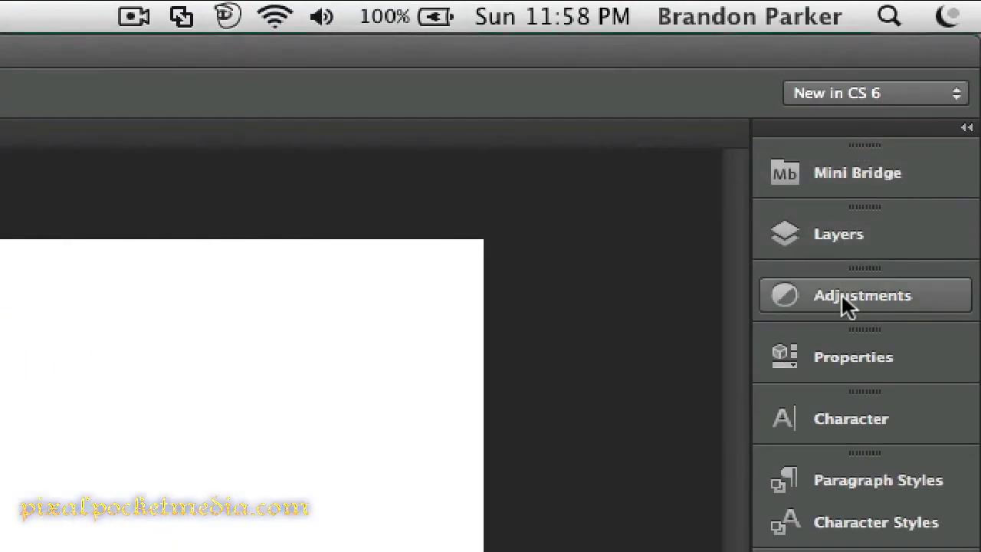
left_click(869, 295)
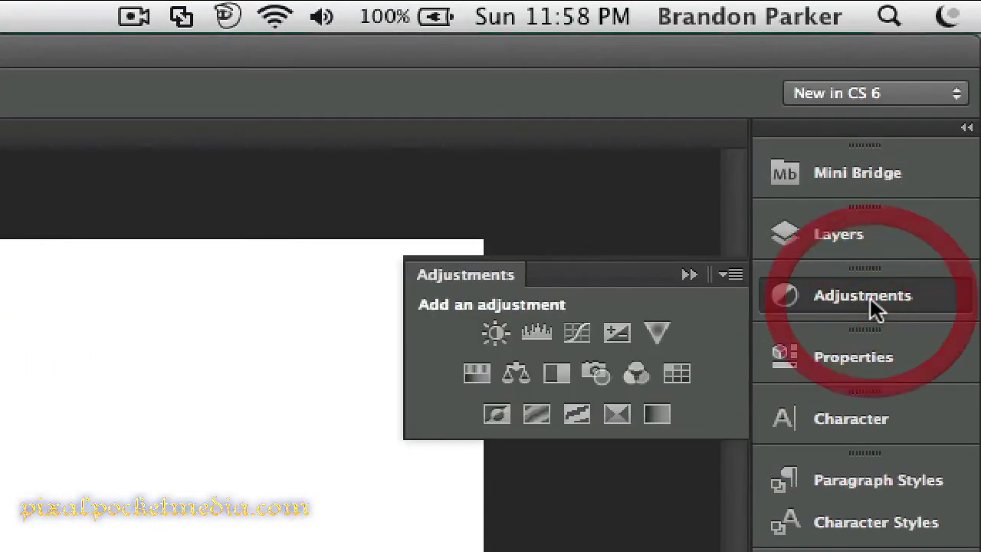
left_click(688, 374)
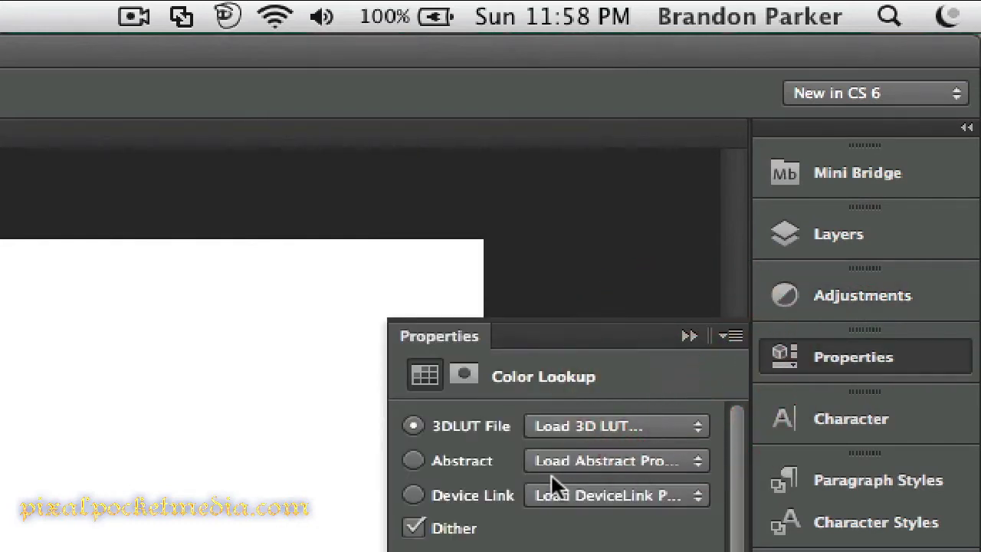
- Set the Color Lookup source to Abstract without loading a profile file, and review the available DeviceLink profiles
left_click(413, 460)
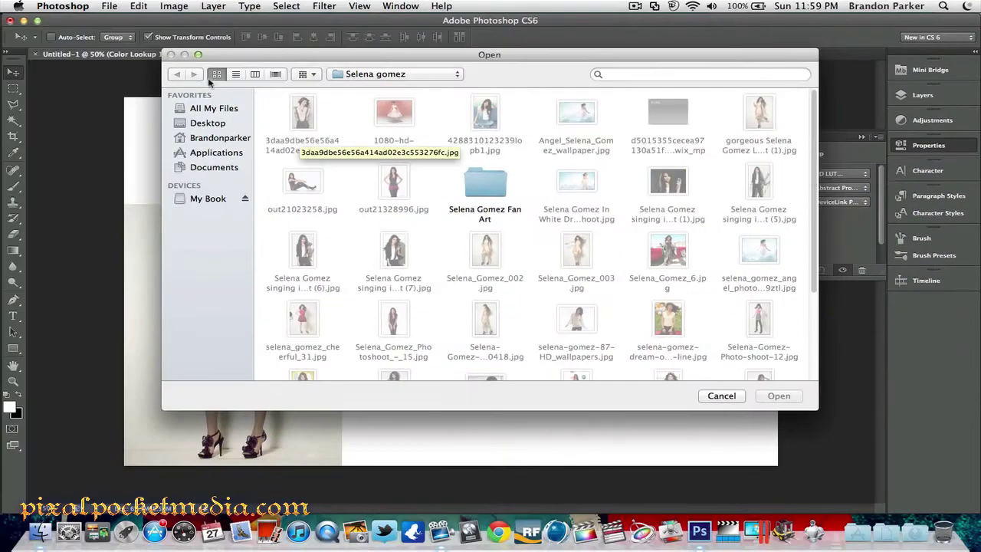
left_click(721, 395)
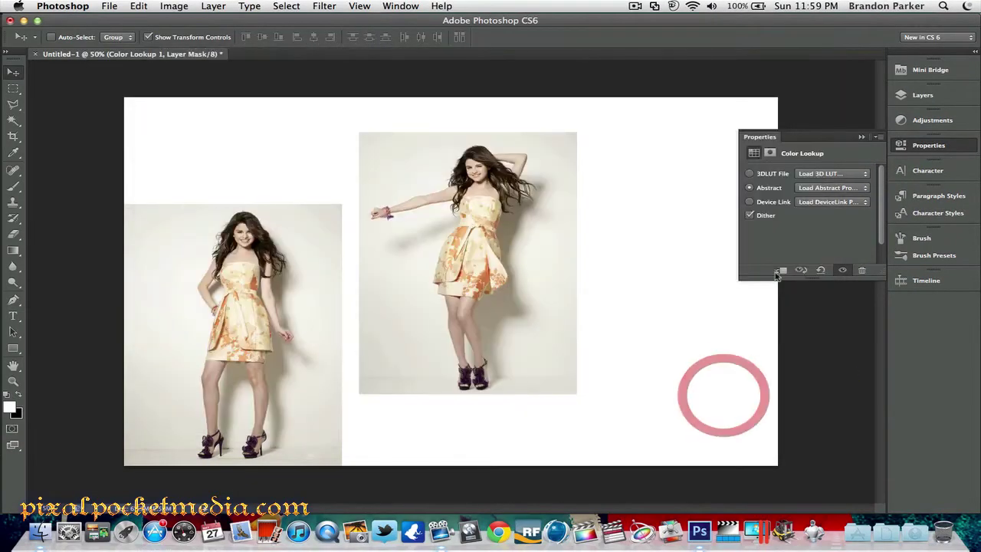
left_click(847, 202)
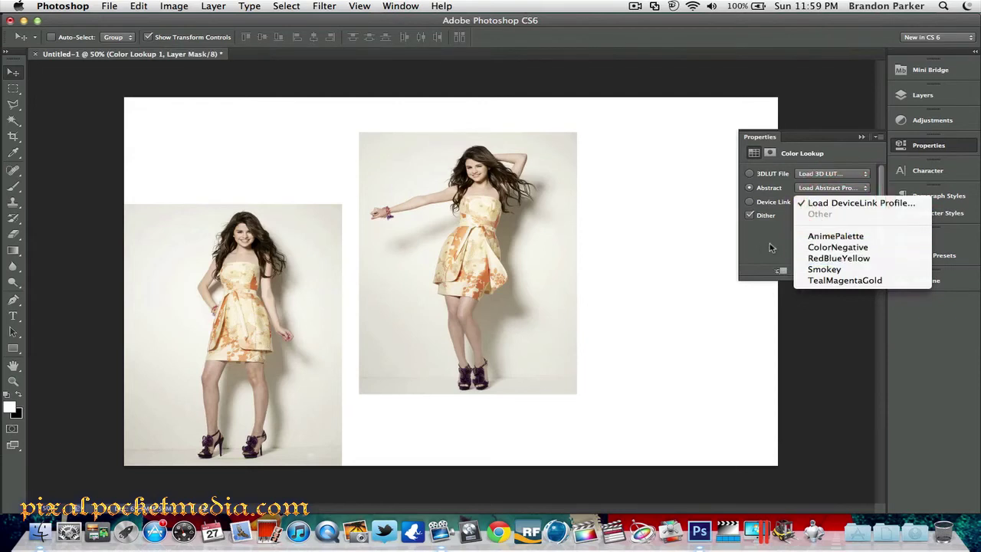
left_click(761, 252)
left_click(861, 136)
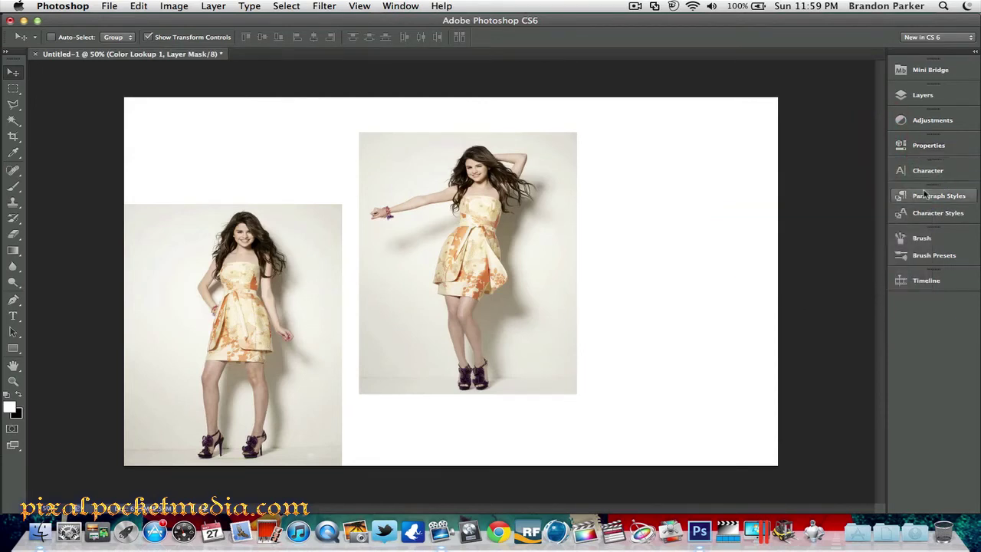
- Look over the Color Lookup properties and paragraph styles, and return to the Essentials workspace
left_click(926, 147)
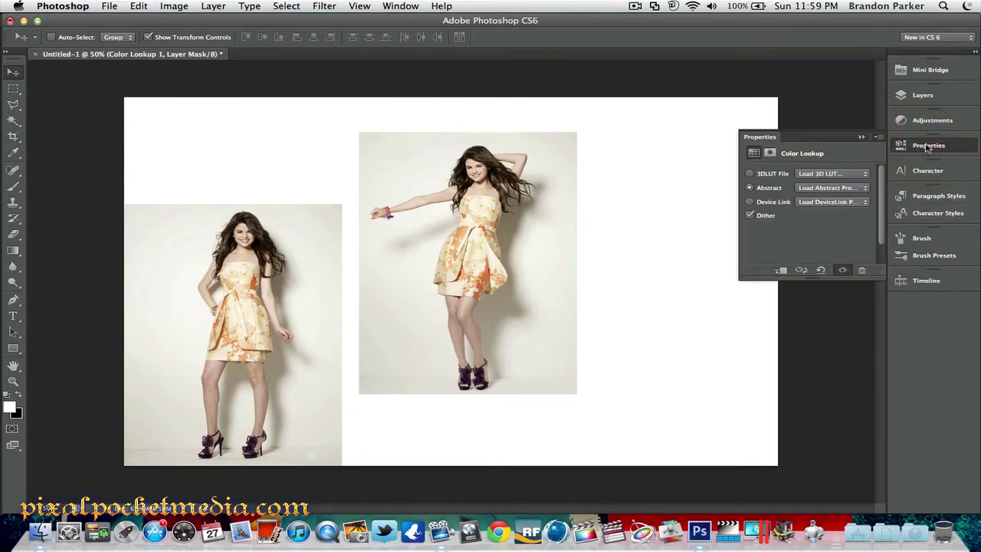
left_click(861, 137)
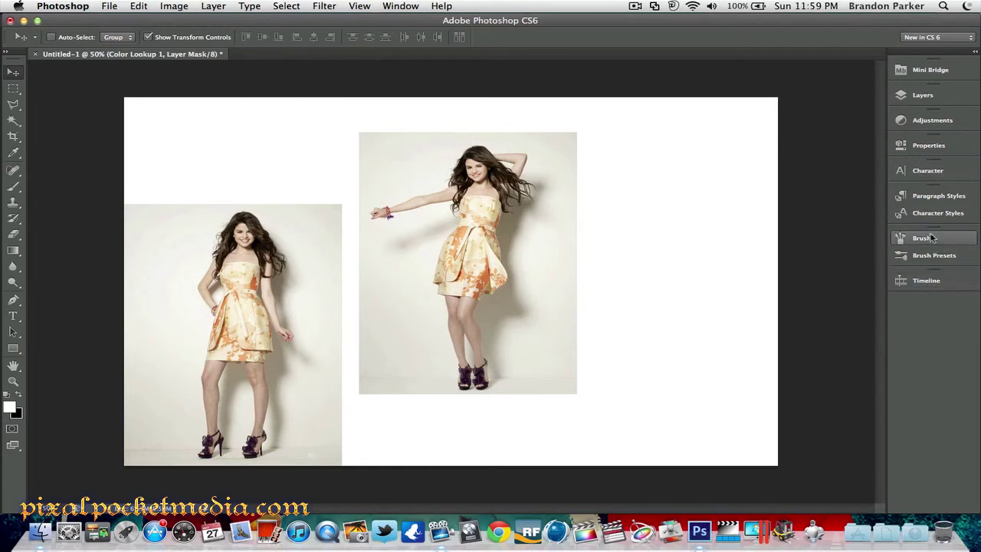
left_click(929, 198)
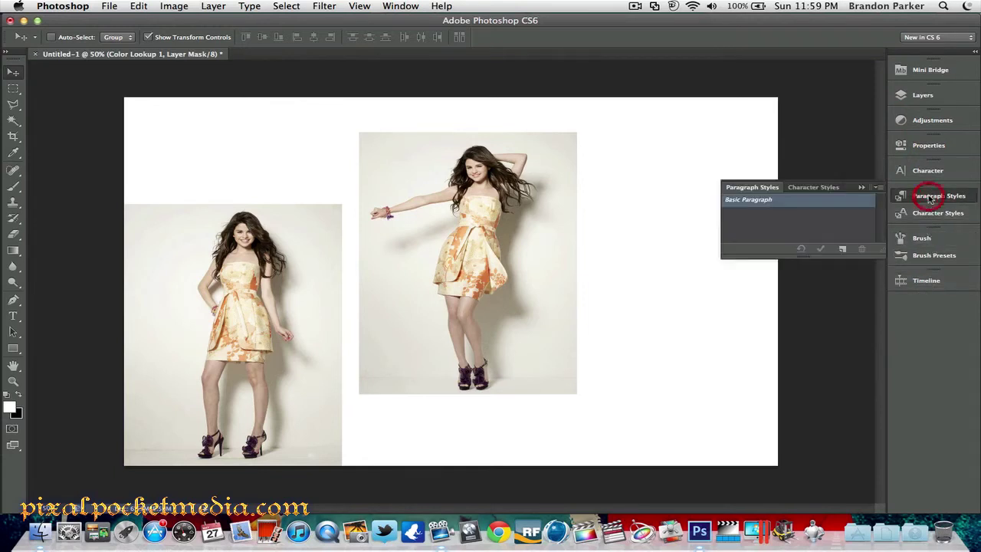
left_click(862, 188)
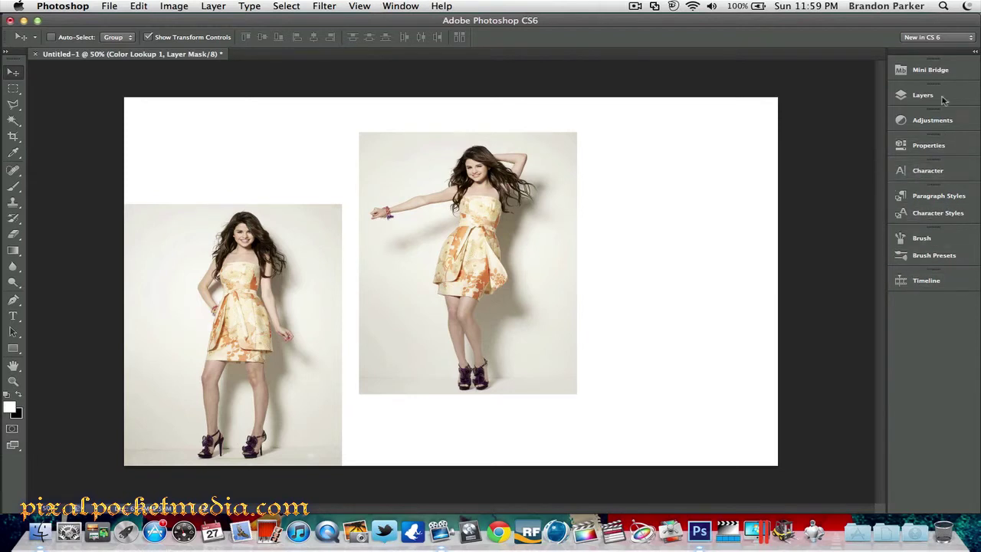
left_click(944, 38)
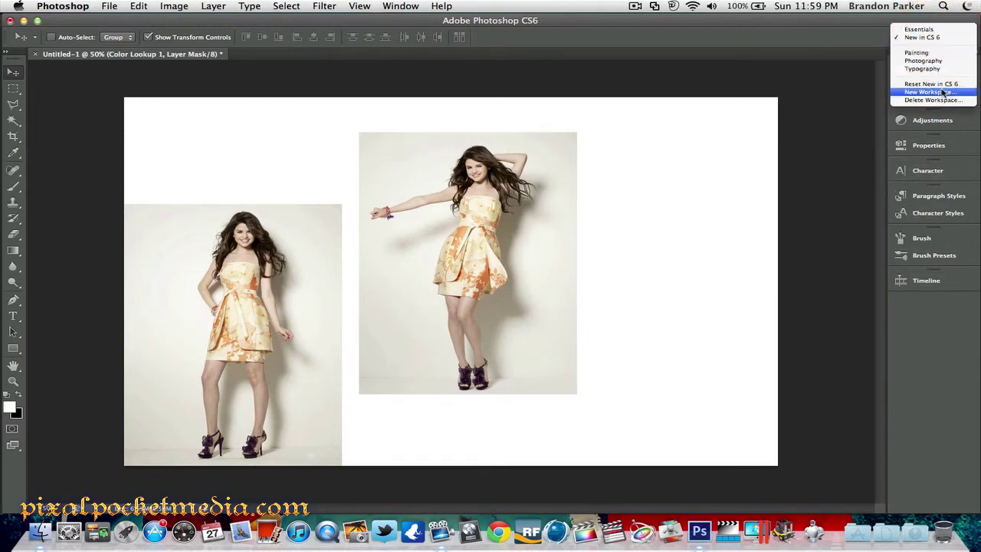
left_click(947, 32)
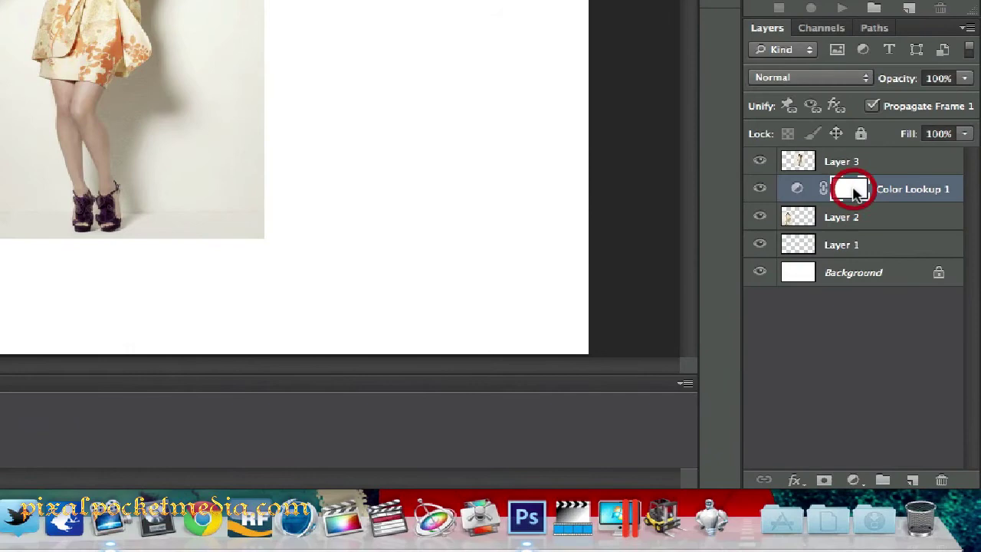
- Set the Color Lookup 1 layer mask's density to 35% and its feather to 178.6 px
double_click(852, 192)
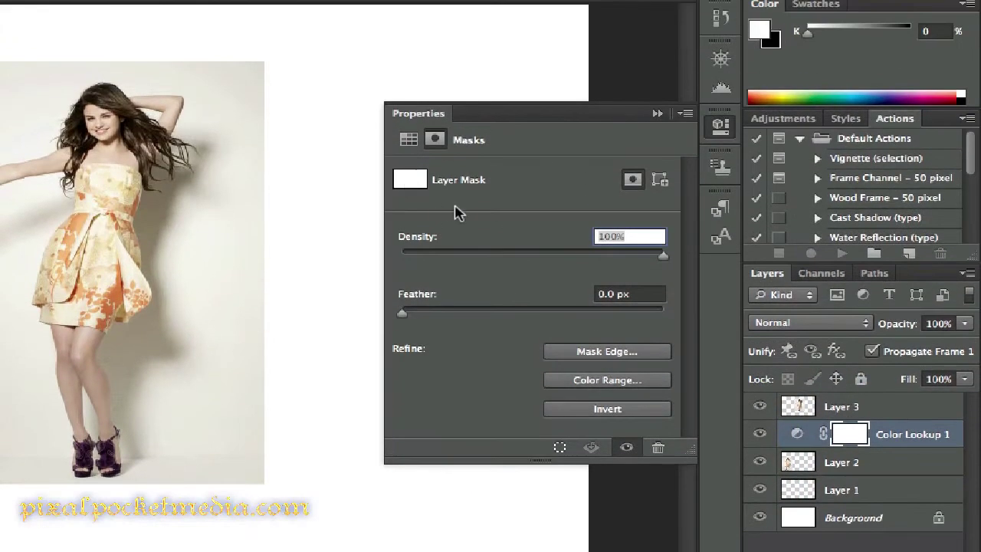
left_click_drag(520, 265, 493, 258)
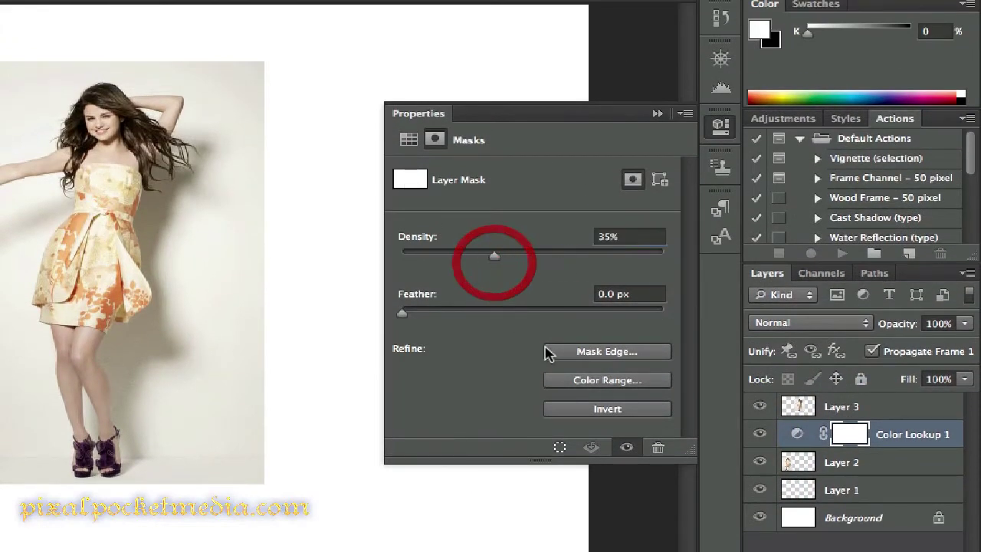
left_click_drag(400, 313, 412, 316)
left_click_drag(548, 316, 608, 313)
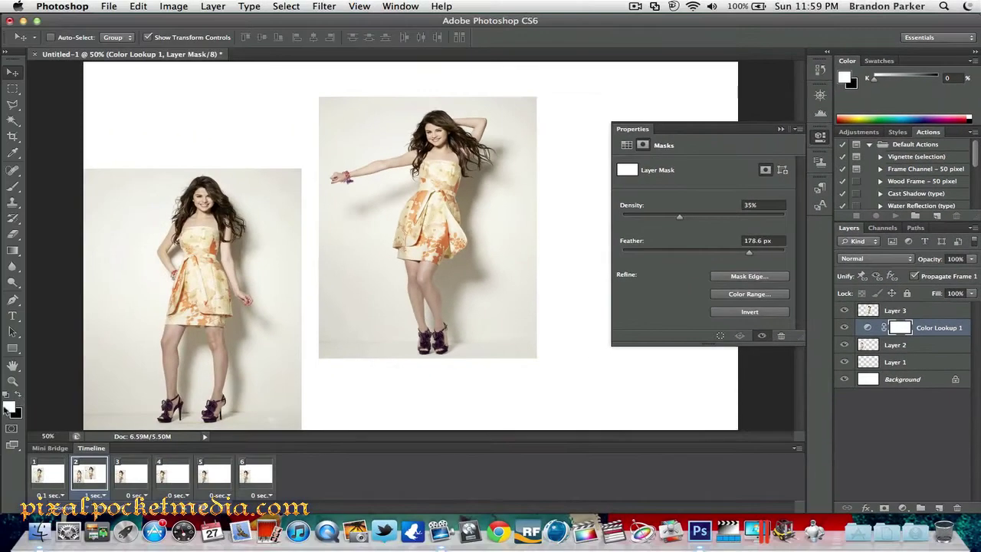
- Change the foreground color from the Color Picker to a medium gray with K at 58%
left_click(9, 407)
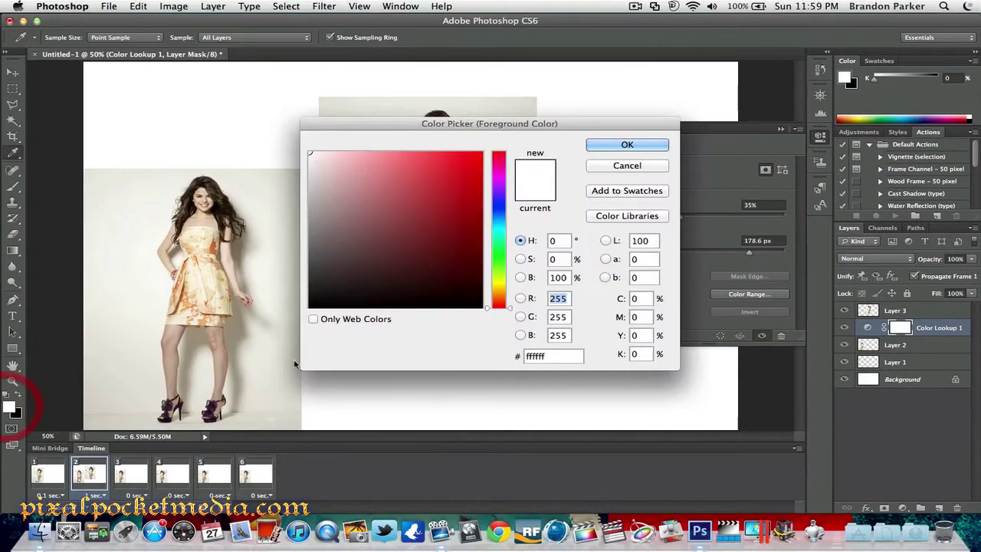
left_click(423, 222)
left_click(601, 150)
key("Return")
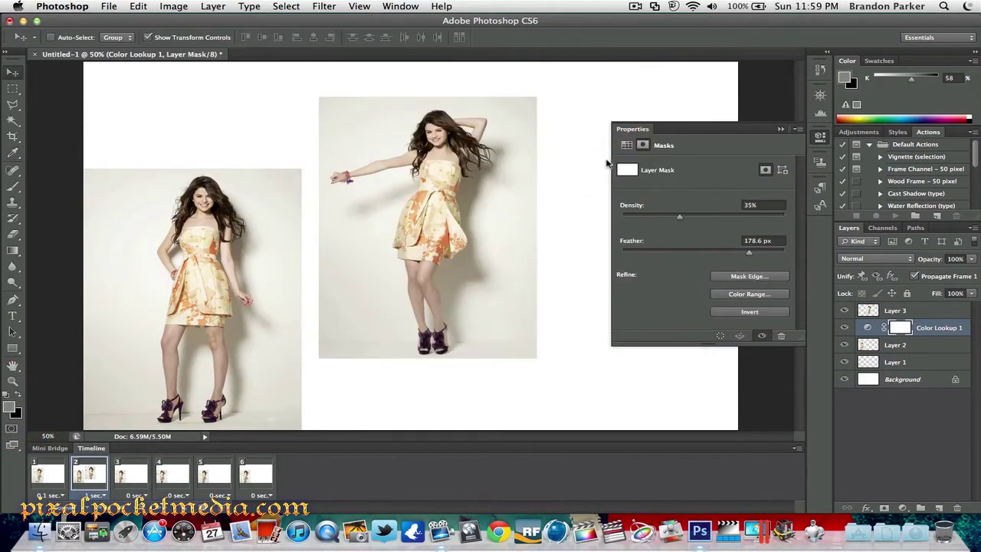
- Refine the Color Lookup 1 mask with Color Range: fuzziness 176, Localized Color Clusters on, sampling a color from the Layer 2 photo
left_click(622, 168)
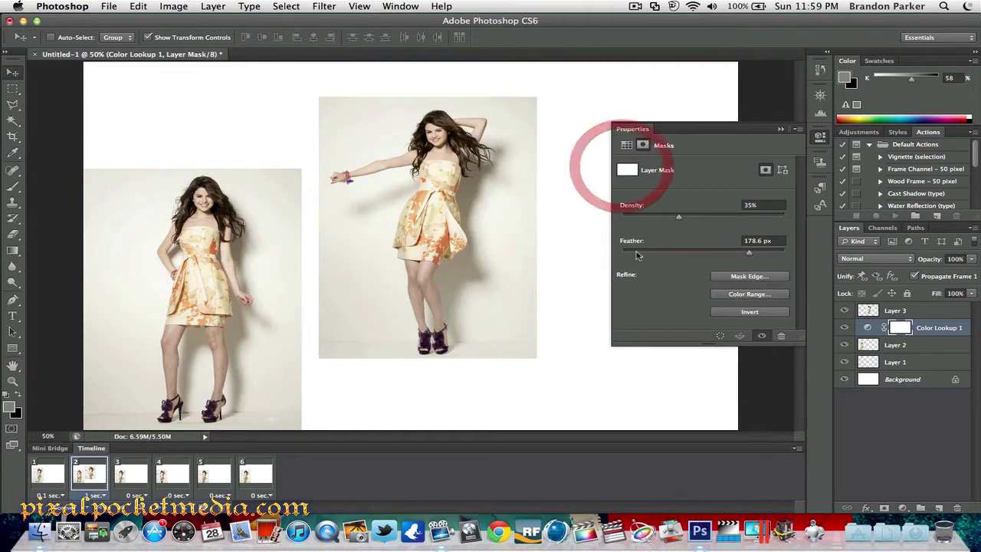
left_click(734, 295)
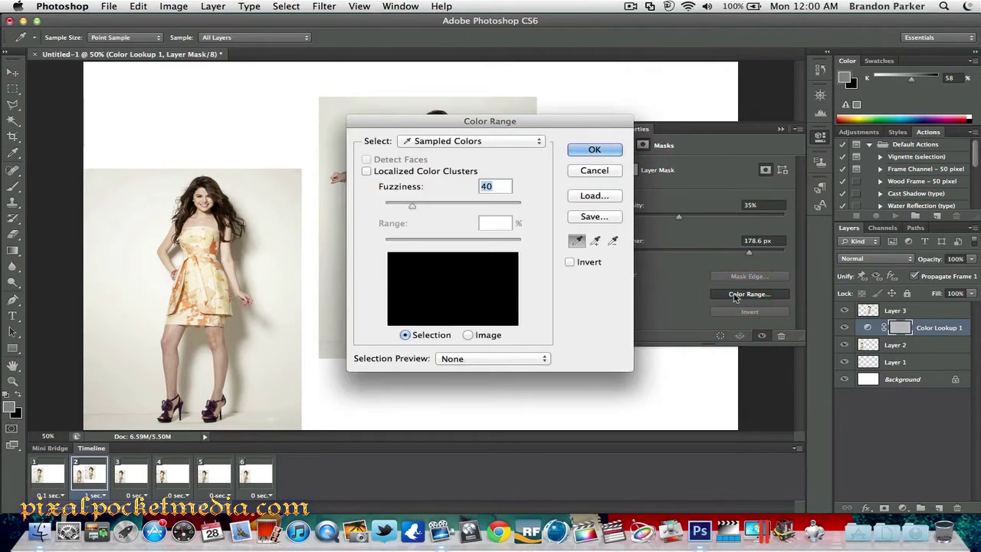
left_click(459, 212)
left_click(508, 204)
left_click(367, 173)
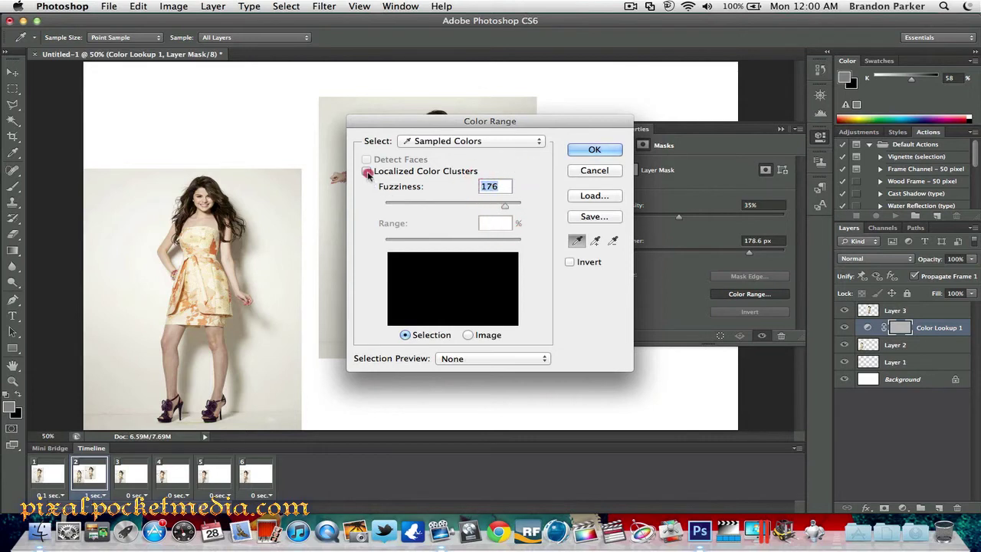
left_click(467, 335)
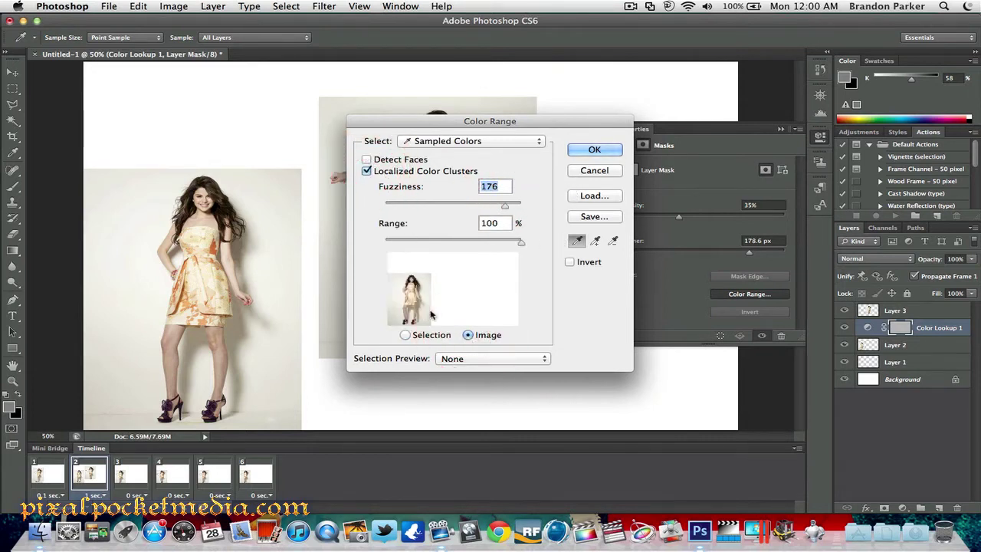
left_click(408, 305)
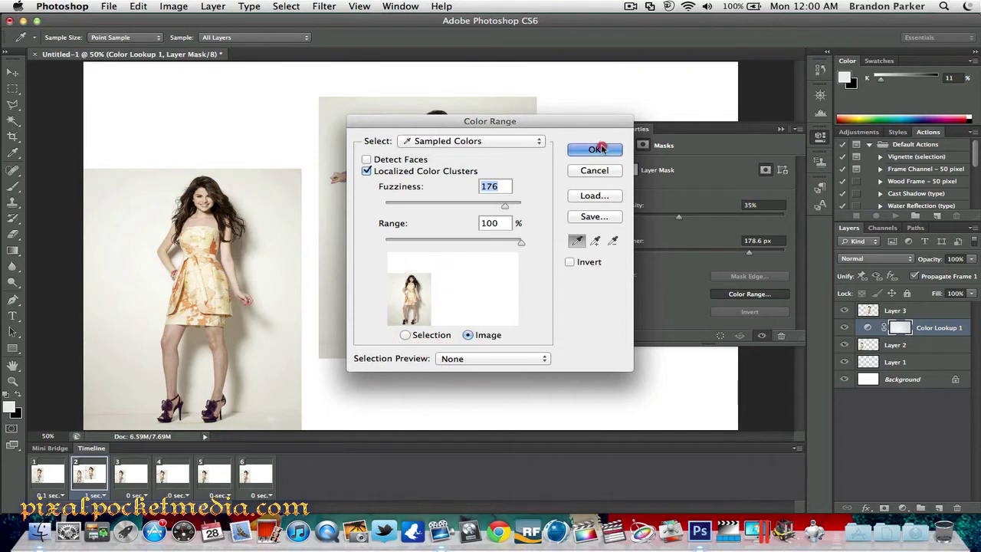
left_click(600, 149)
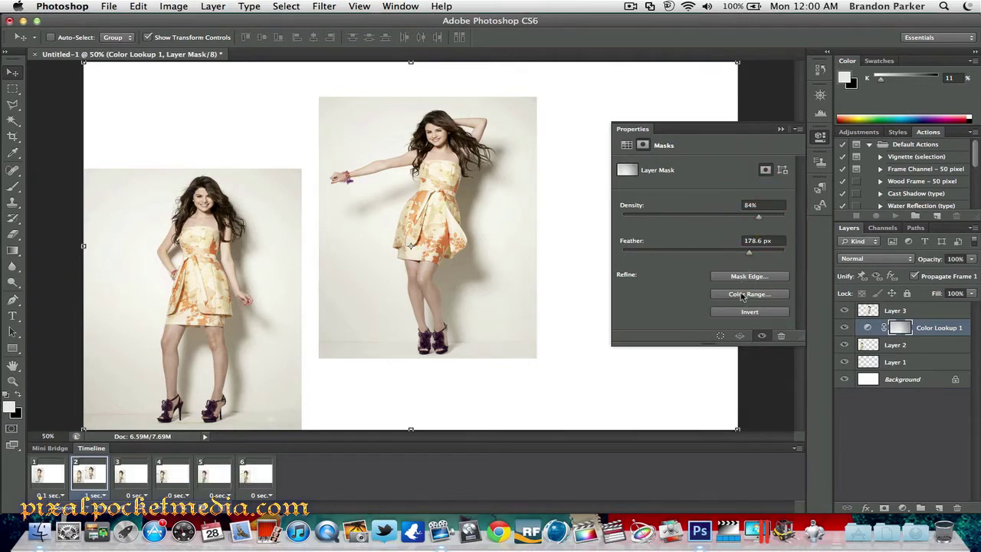
- Refine the Color Lookup 1 mask edge with Smooth 91, Feather 515.2 px, Contrast 100% and Shift Edge +100%
left_click(747, 277)
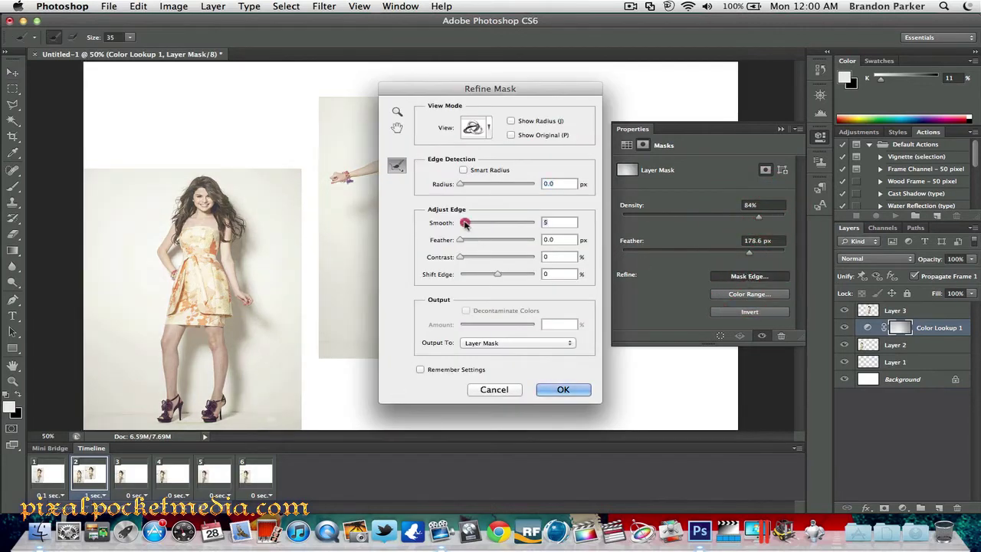
left_click_drag(526, 222, 528, 222)
left_click_drag(459, 240, 529, 240)
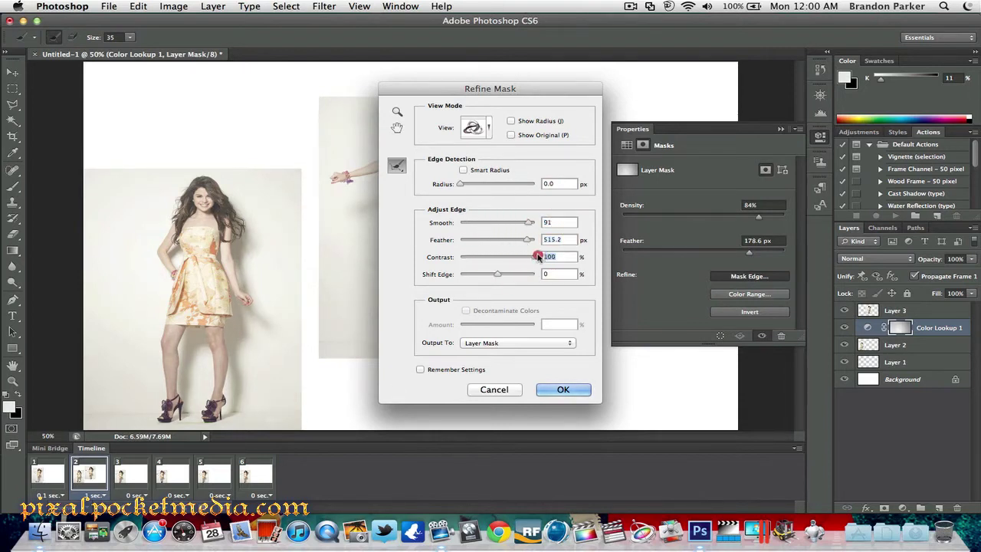
left_click_drag(497, 274, 538, 274)
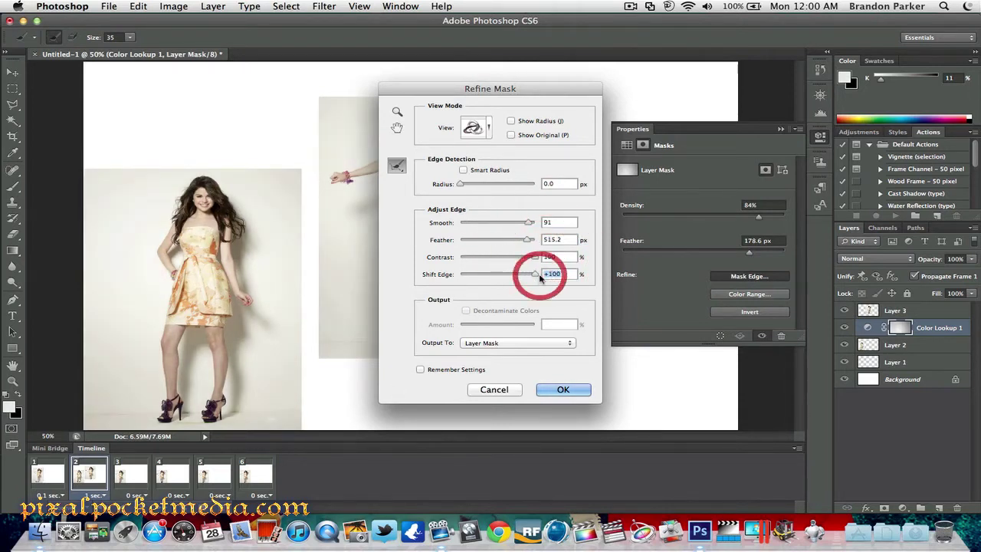
left_click(547, 388)
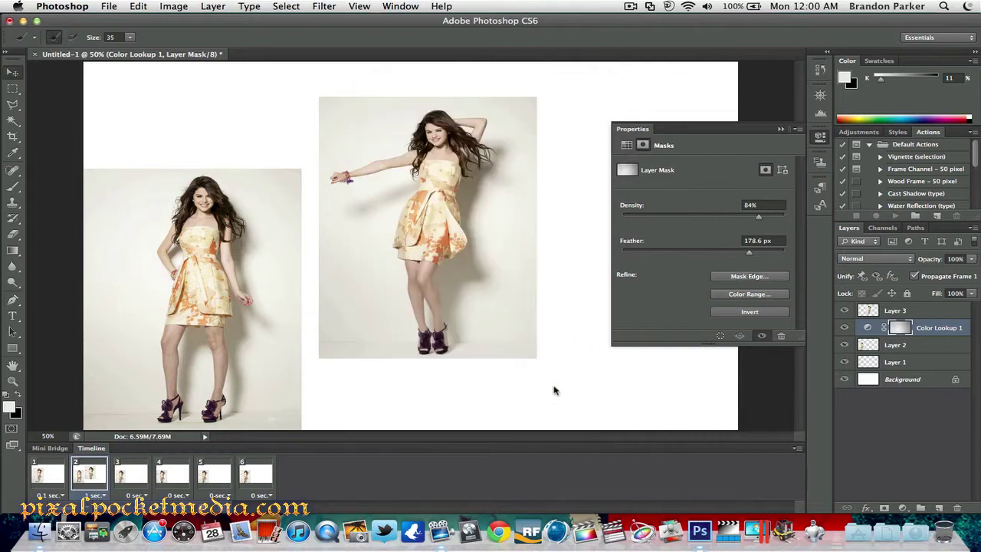
key("v")
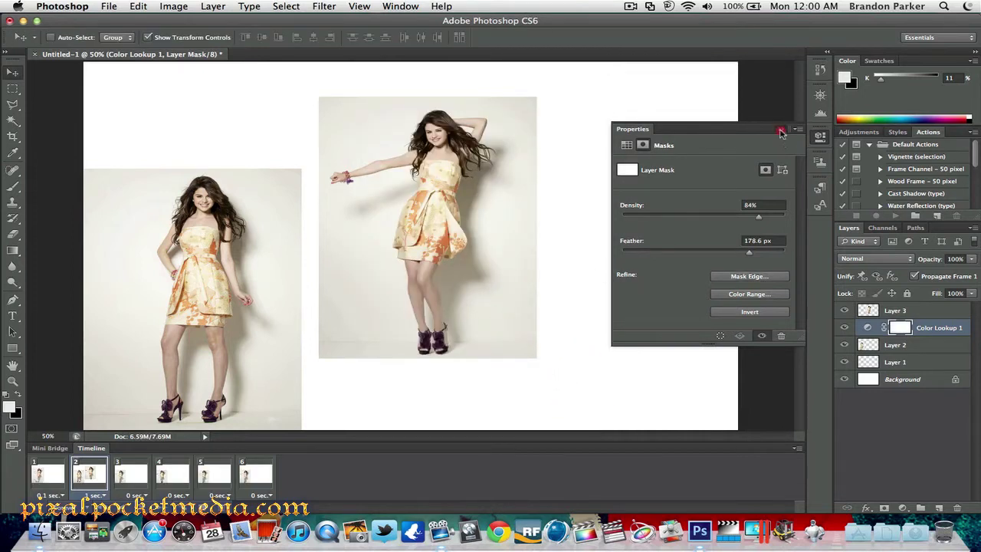
left_click(781, 131)
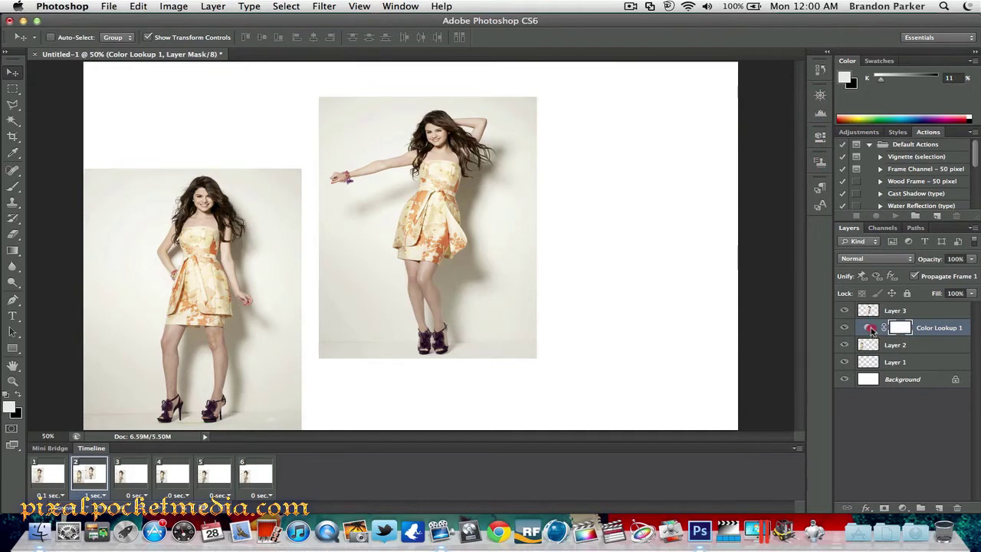
- Move the Color Lookup 1 layer above Layer 3 and add a vector mask to it
left_click_drag(871, 330, 872, 311)
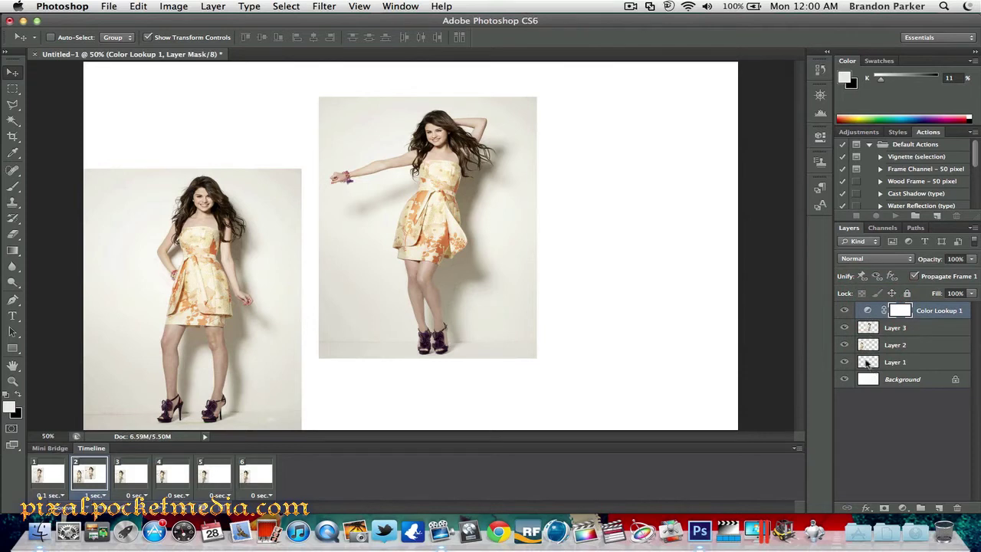
left_click(904, 310)
double_click(900, 311)
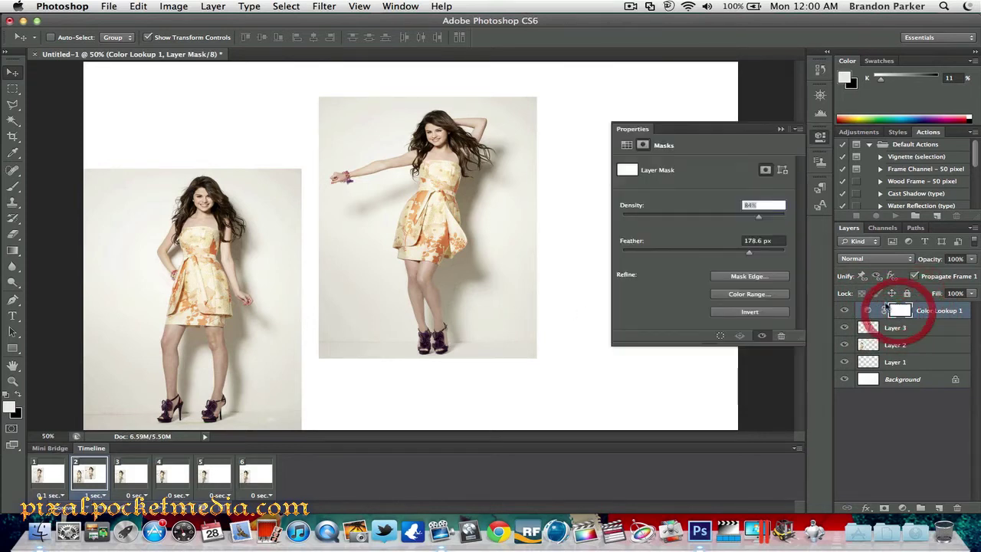
left_click(627, 170)
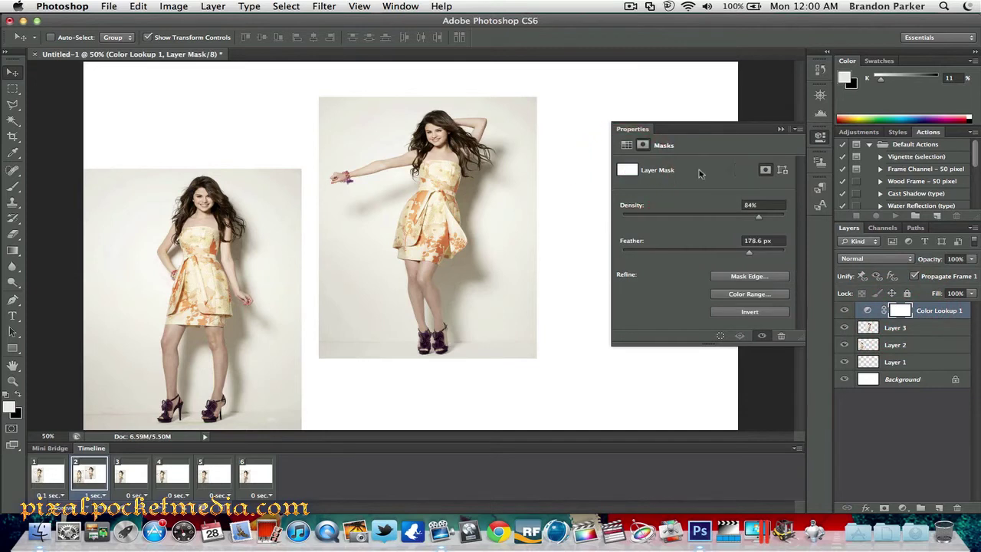
left_click(782, 171)
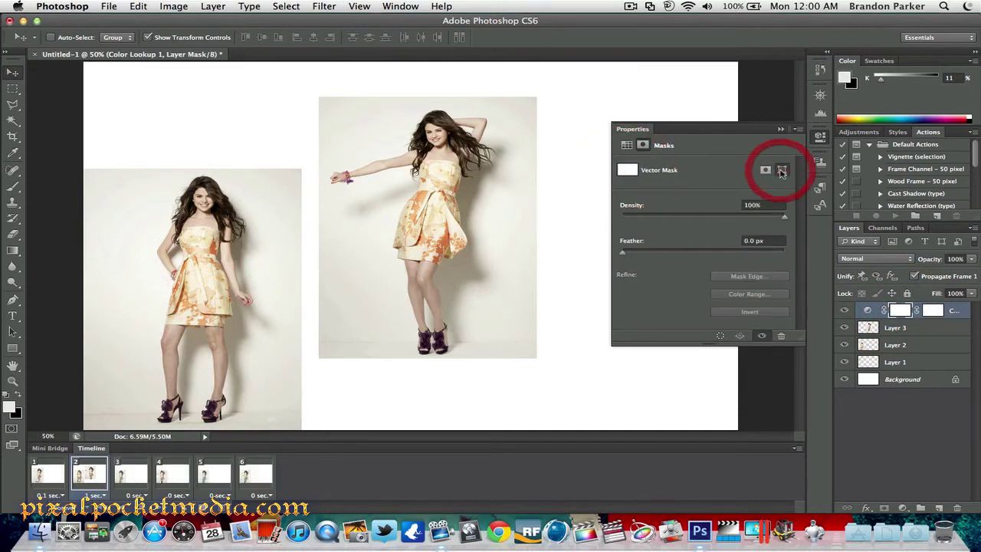
- Try the filmstock_50.3dl and Soft_Warming.look 3DLUT files on Color Lookup 1
left_click(626, 148)
left_click(705, 167)
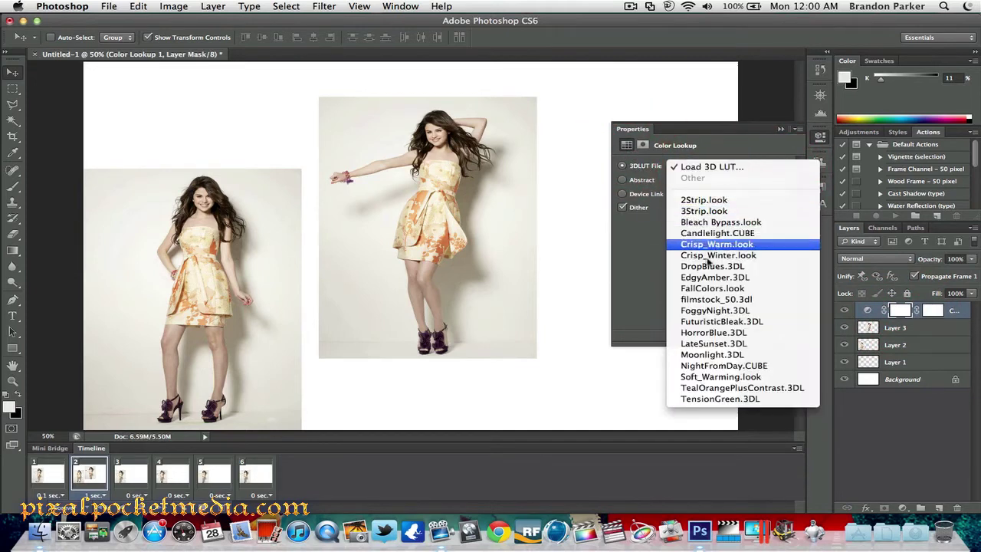
left_click(705, 300)
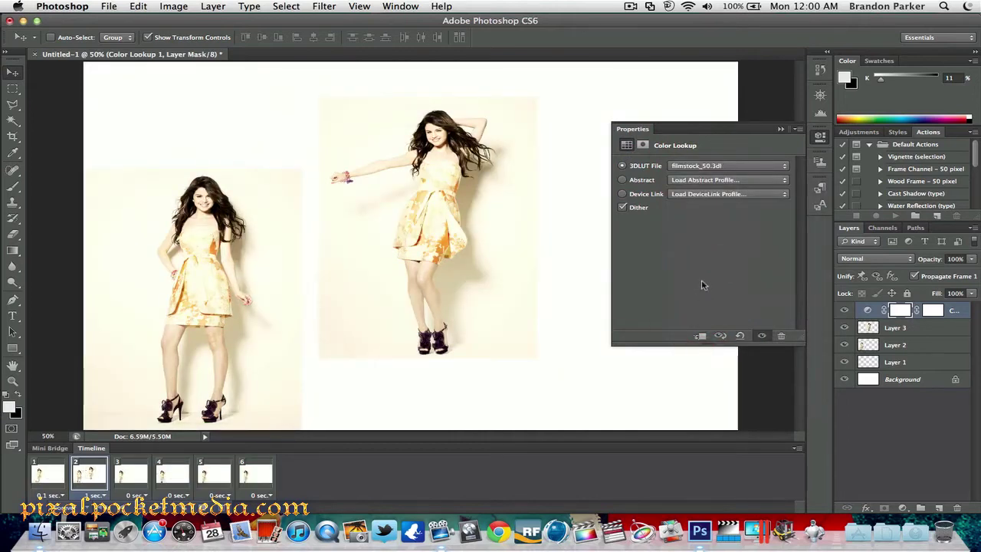
left_click(709, 168)
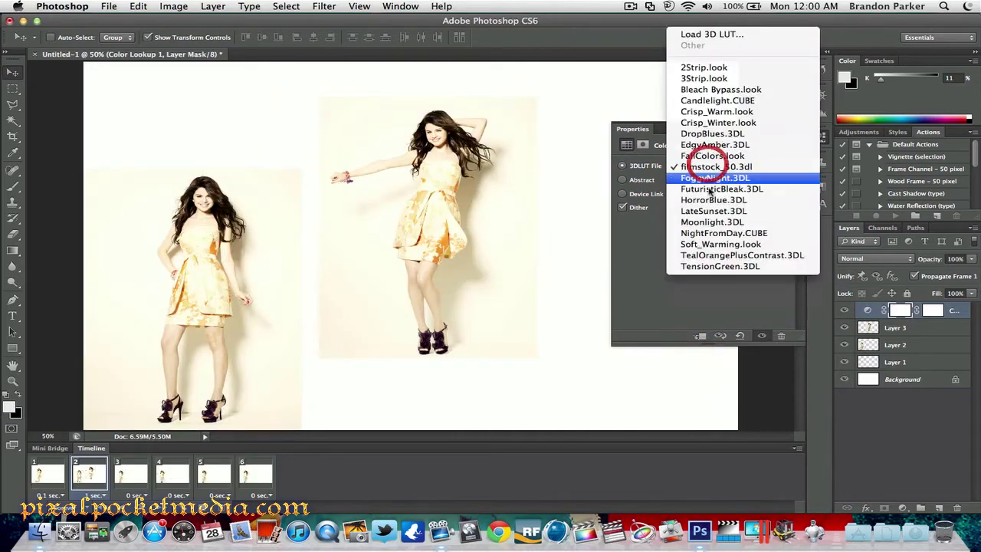
left_click(706, 243)
- Set the 3DLUT file of Color Lookup 1 to TensionGreen.3DL and collapse its properties
left_click(700, 167)
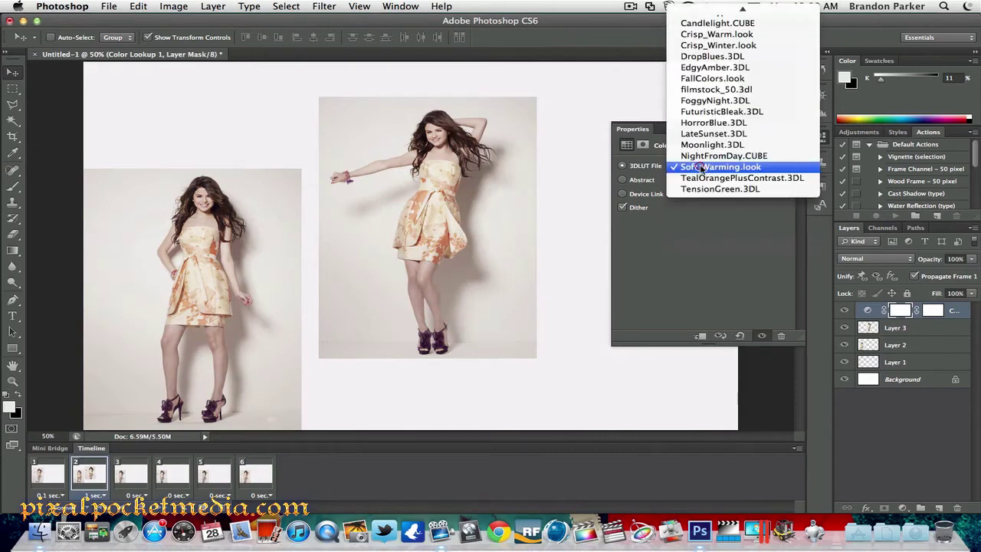
left_click(710, 191)
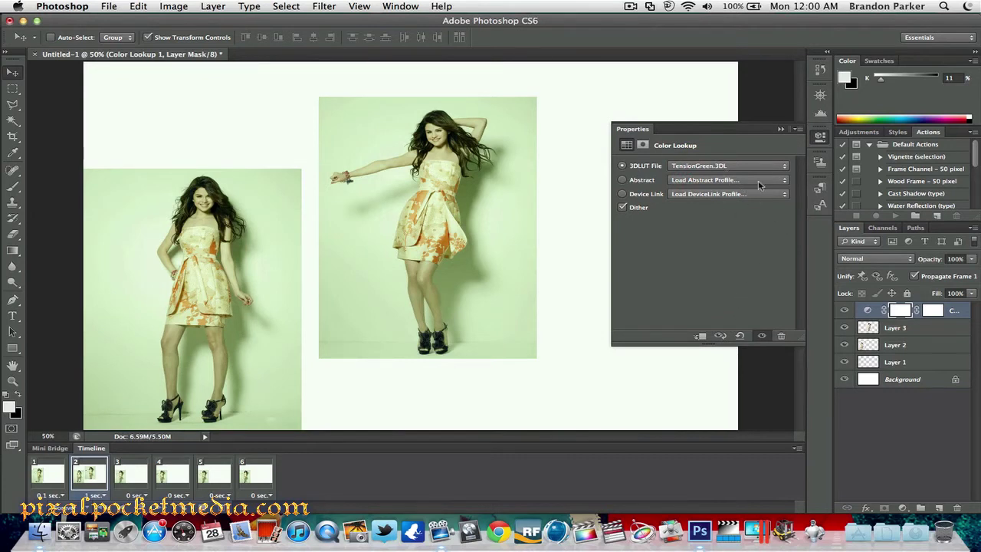
left_click(781, 130)
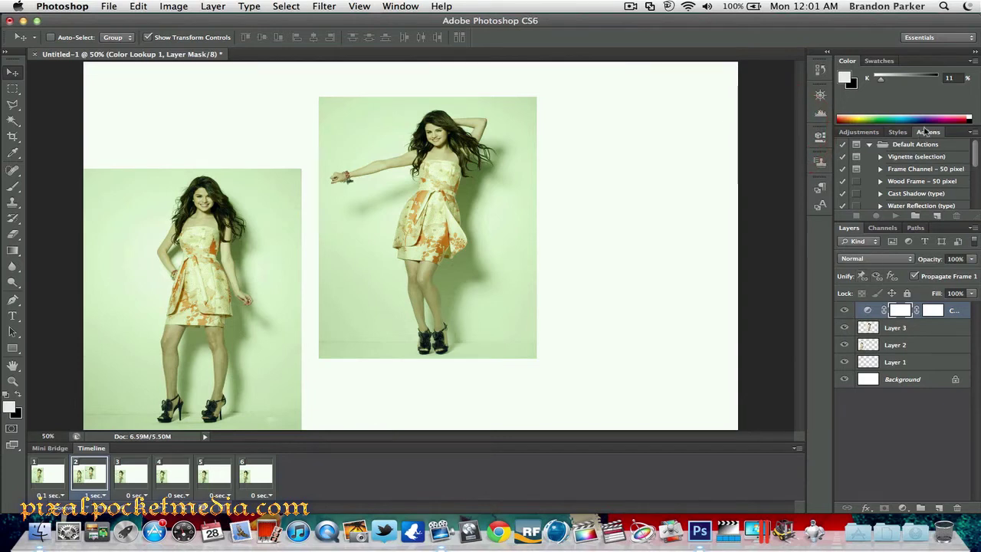
- Look through the actions in the Default Actions set
mouse_move(975, 163)
left_mouse_down()
mouse_move(978, 208)
mouse_move(977, 157)
left_mouse_up()
left_click(869, 145)
left_click(869, 144)
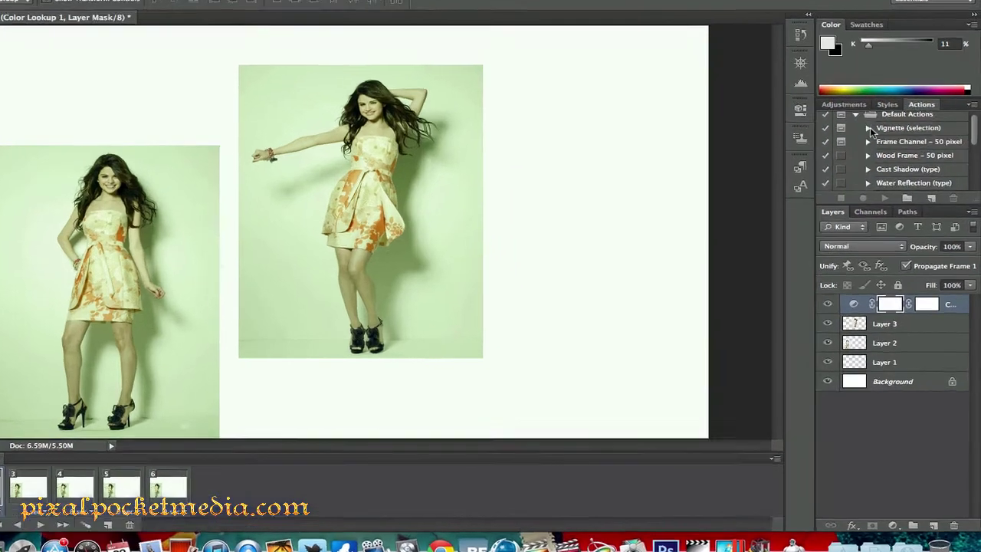
scroll(881, 157, "down", 3)
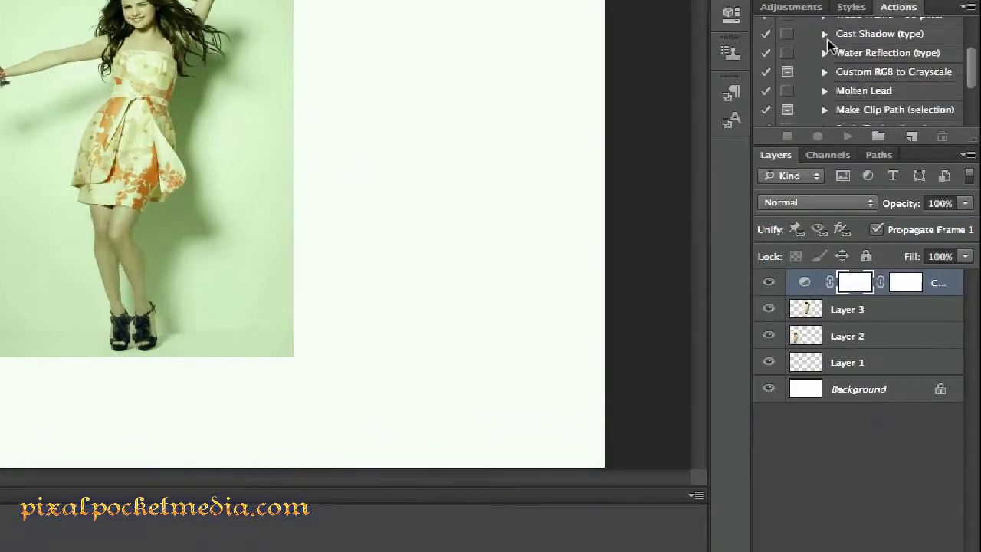
scroll(828, 44, "down", 2)
scroll(827, 42, "up", 4)
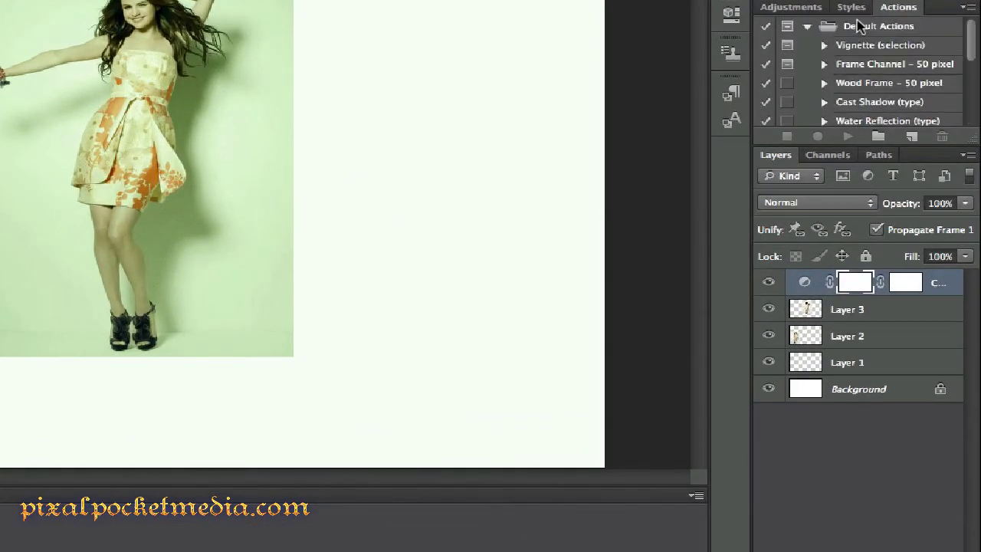
- Start loading actions from file and browse to the Presets folder by way of the recent Brushes folder
left_click(964, 8)
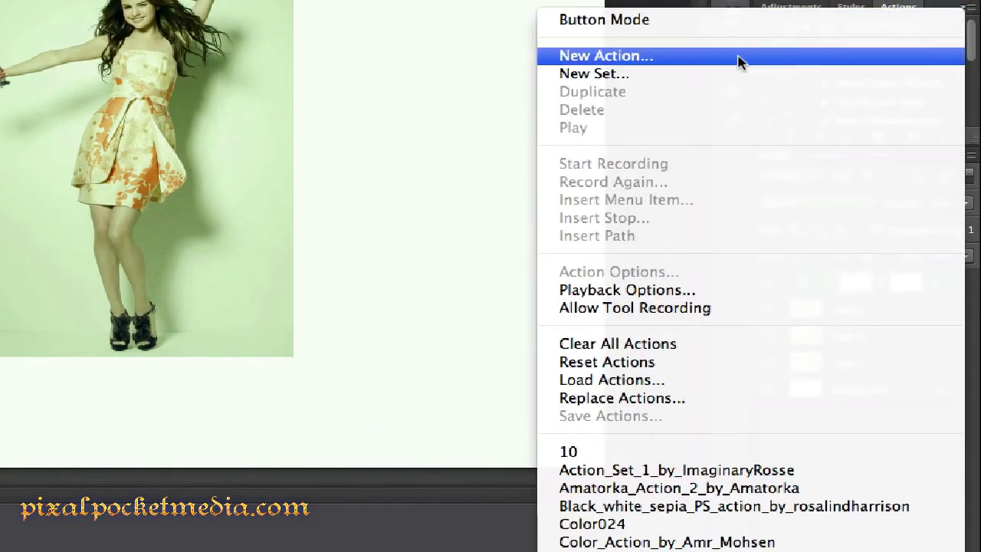
left_click(703, 382)
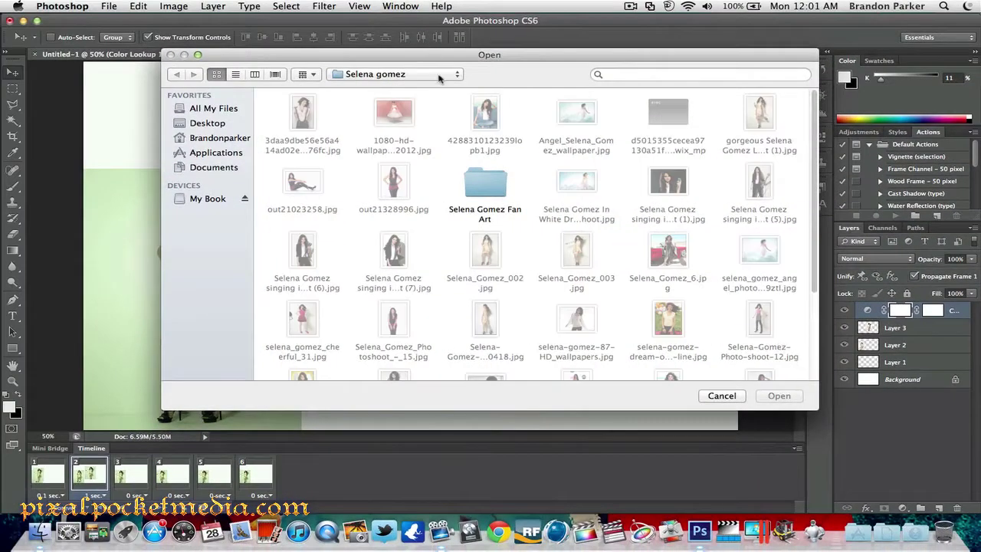
left_click(439, 75)
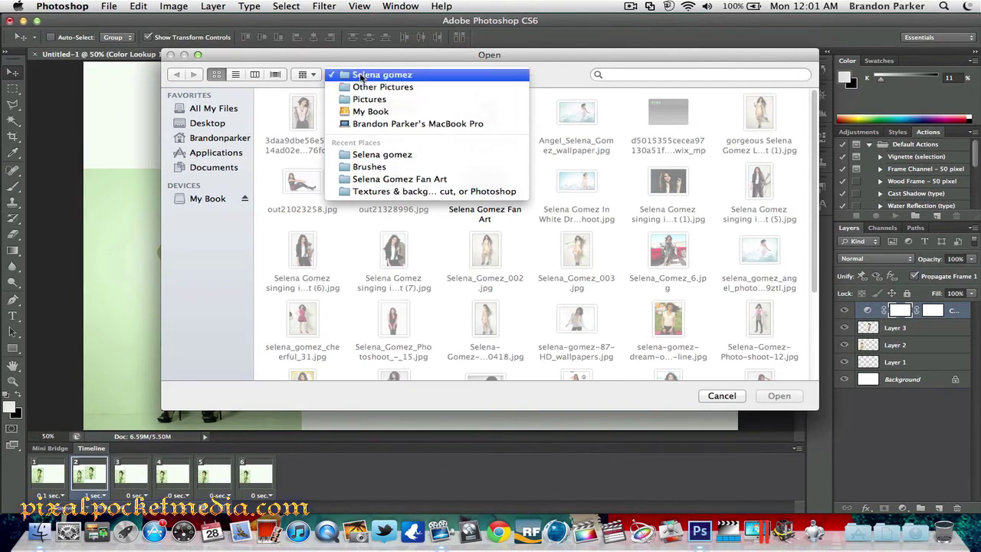
left_click(391, 90)
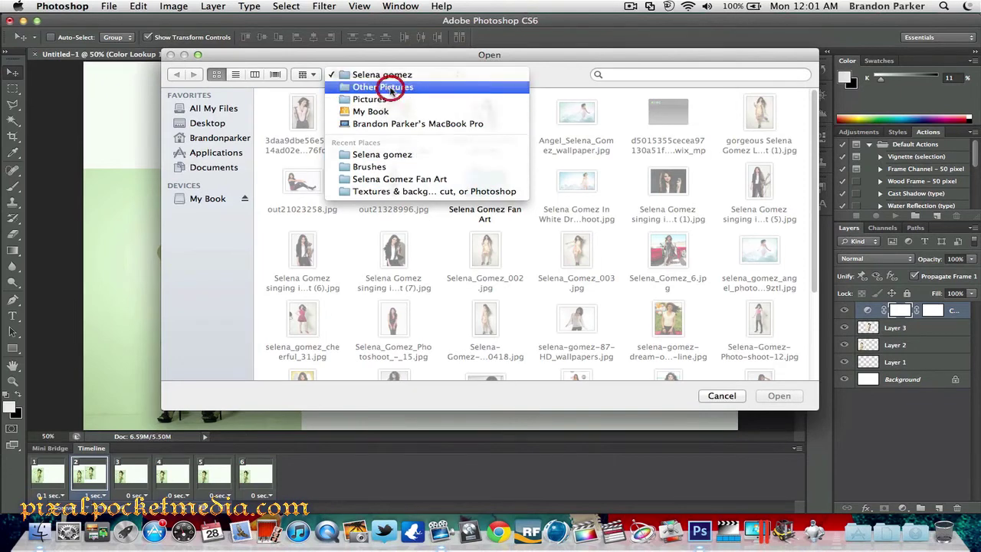
scroll(478, 144, "down", 5)
scroll(477, 144, "up", 5)
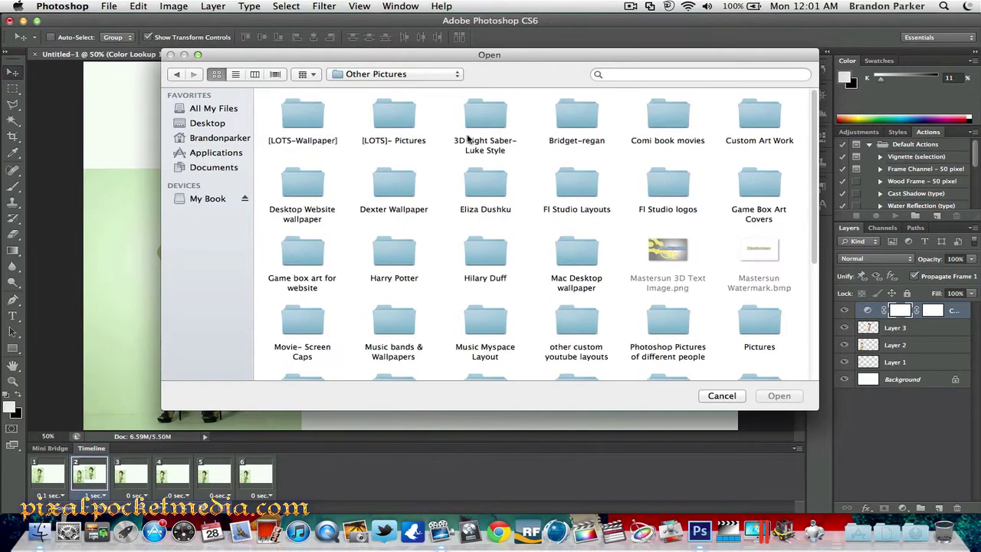
left_click(392, 74)
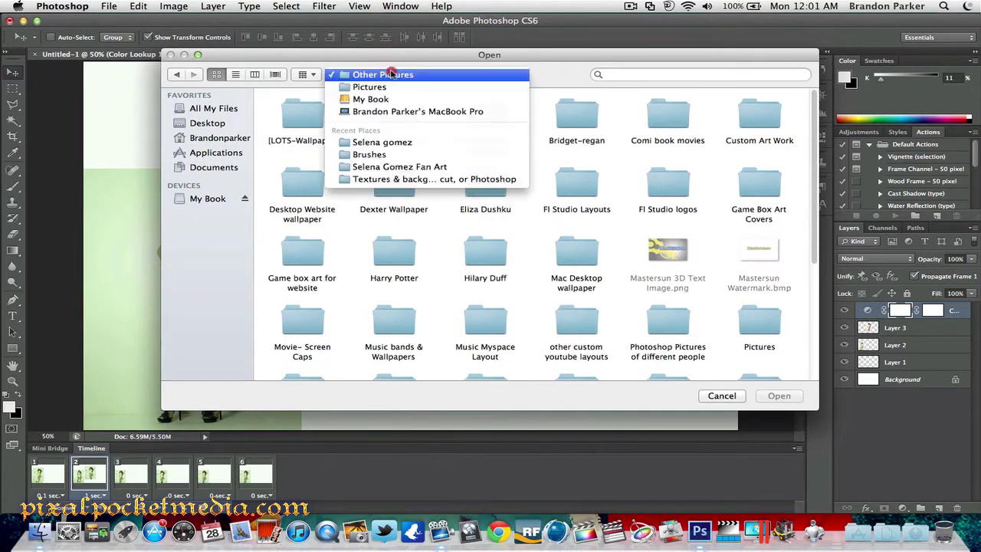
left_click(376, 157)
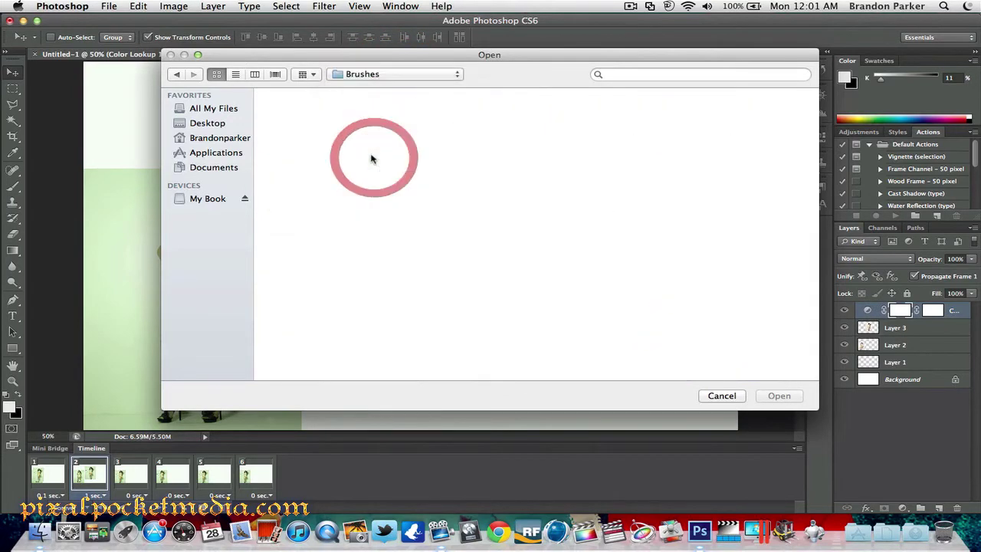
left_click(368, 75)
left_click(384, 89)
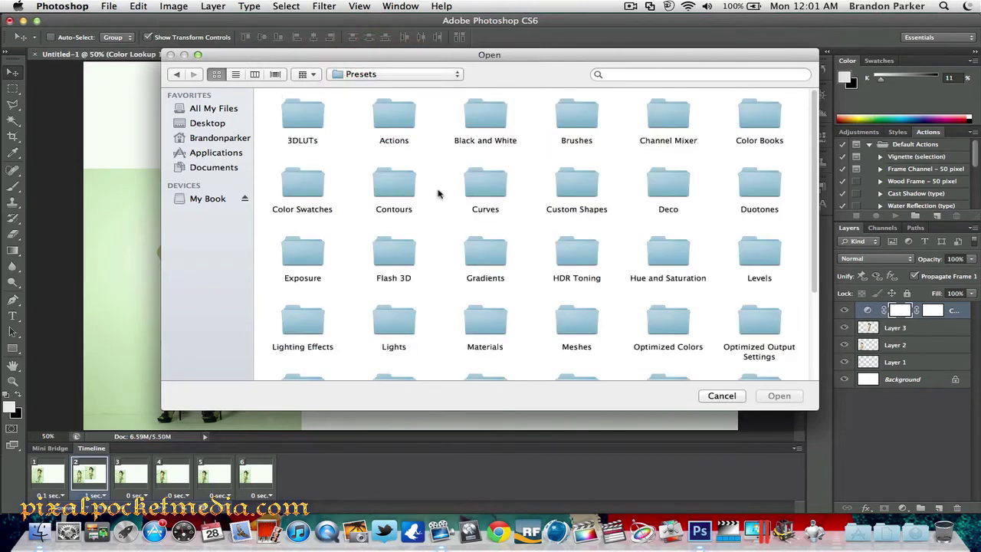
- Load all the .atn action files from the Actions folder in Presets
scroll(432, 196, "down", 2)
scroll(433, 196, "up", 2)
double_click(403, 128)
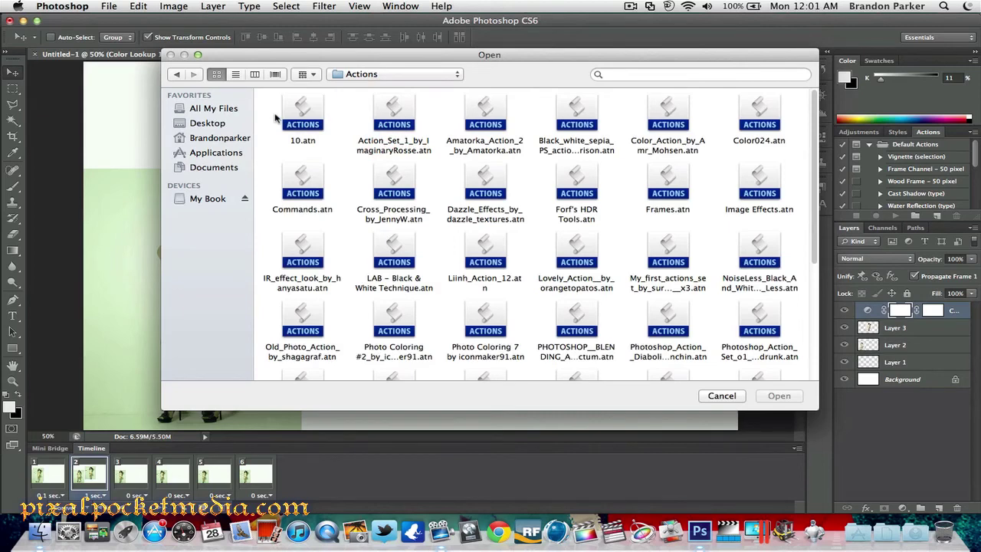
left_click_drag(270, 114, 833, 394)
scroll(649, 295, "up", 5)
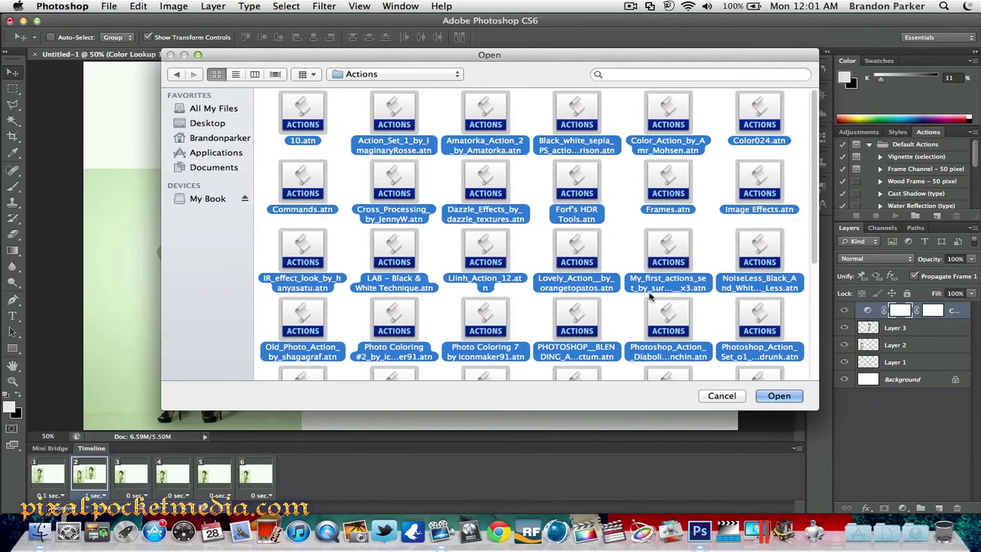
left_click(779, 396)
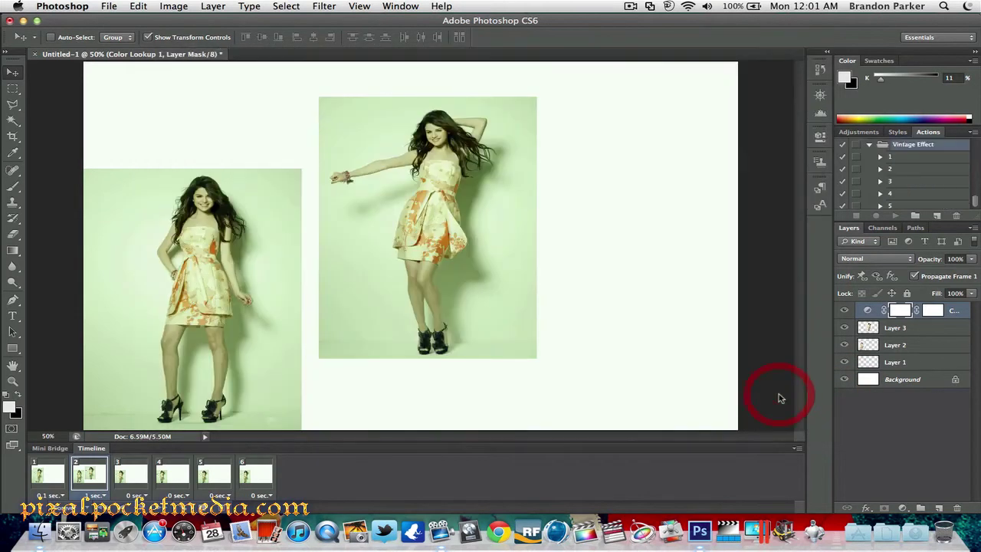
- Look through the newly loaded action sets, from Vintage Effect back to Set 2
scroll(947, 175, "down", 1)
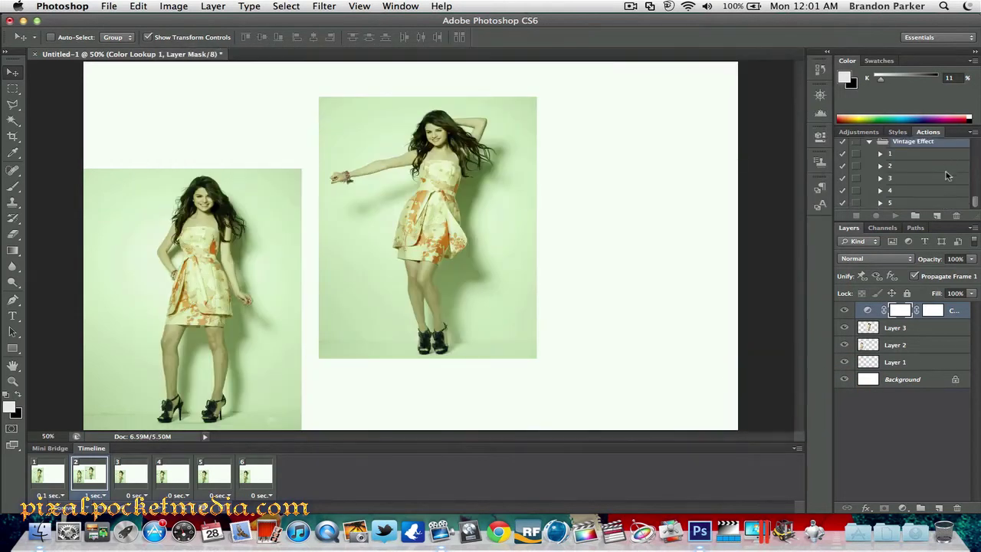
scroll(947, 175, "down", 15)
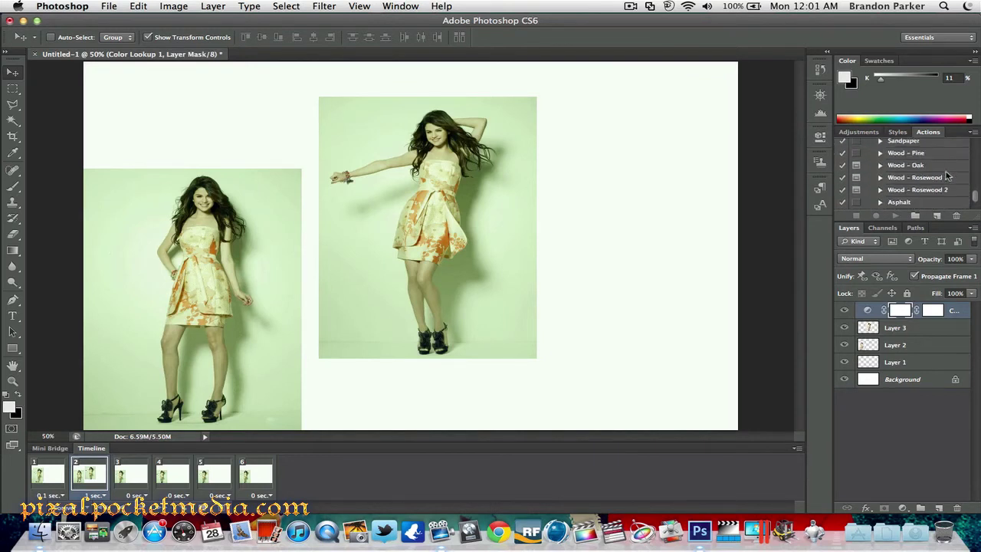
scroll(947, 176, "down", 6)
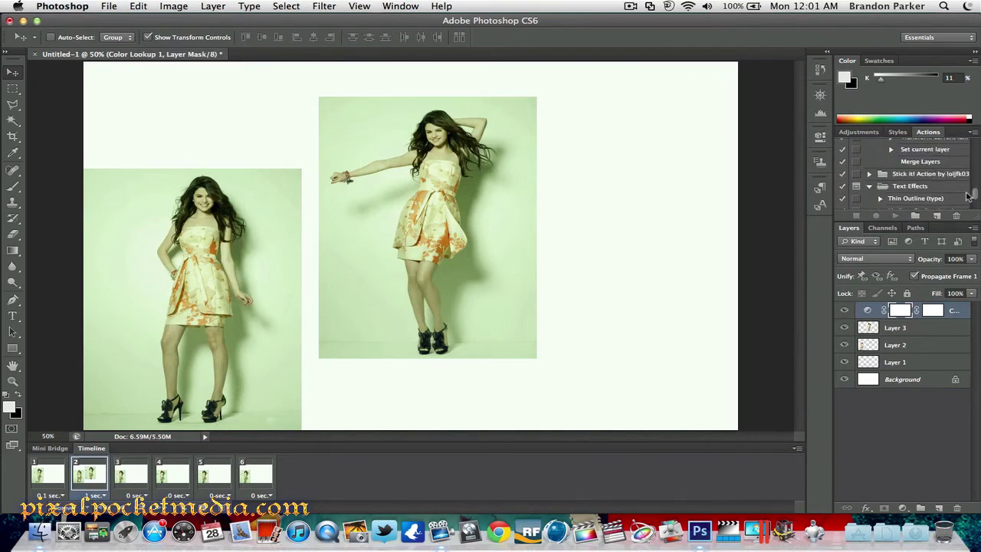
left_click_drag(974, 196, 974, 233)
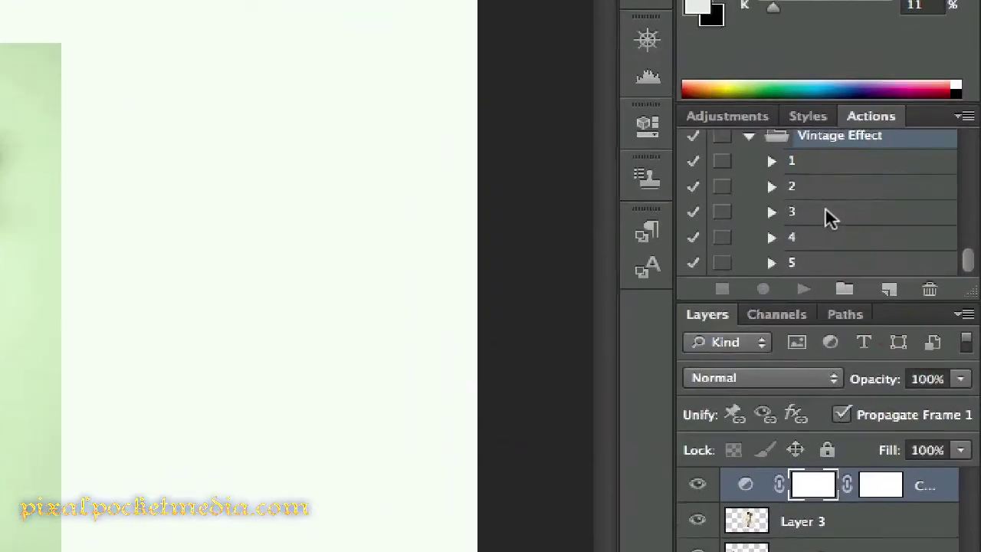
scroll(808, 216, "up", 5)
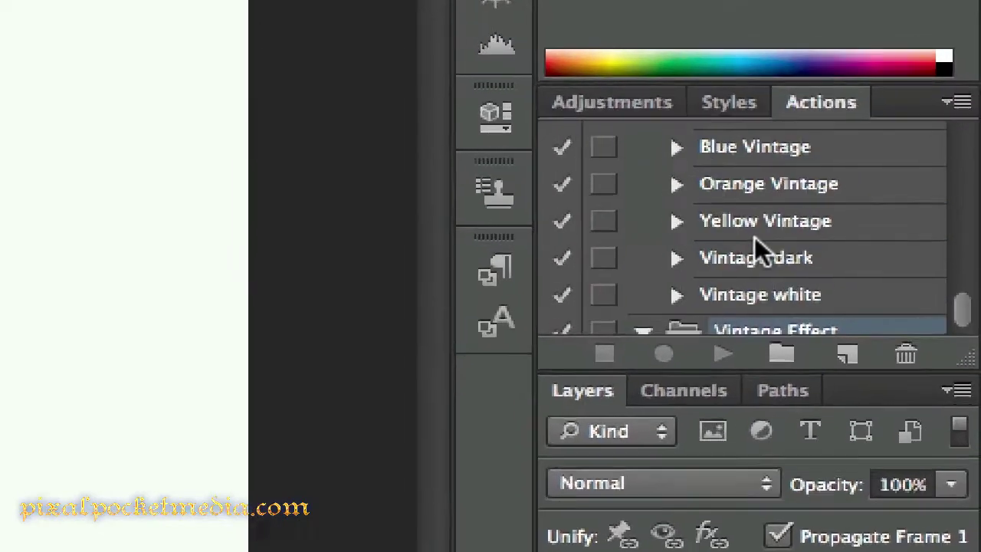
scroll(671, 226, "up", 3)
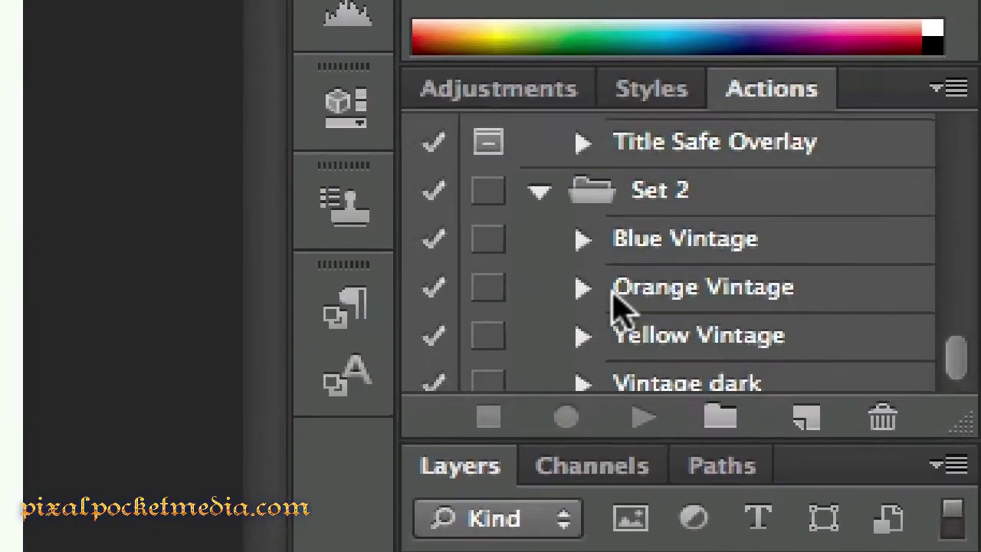
- Collapse Set 2 and check the commands contained in action 1 of the Vintage Effect set
left_click(515, 262)
scroll(566, 329, "down", 3)
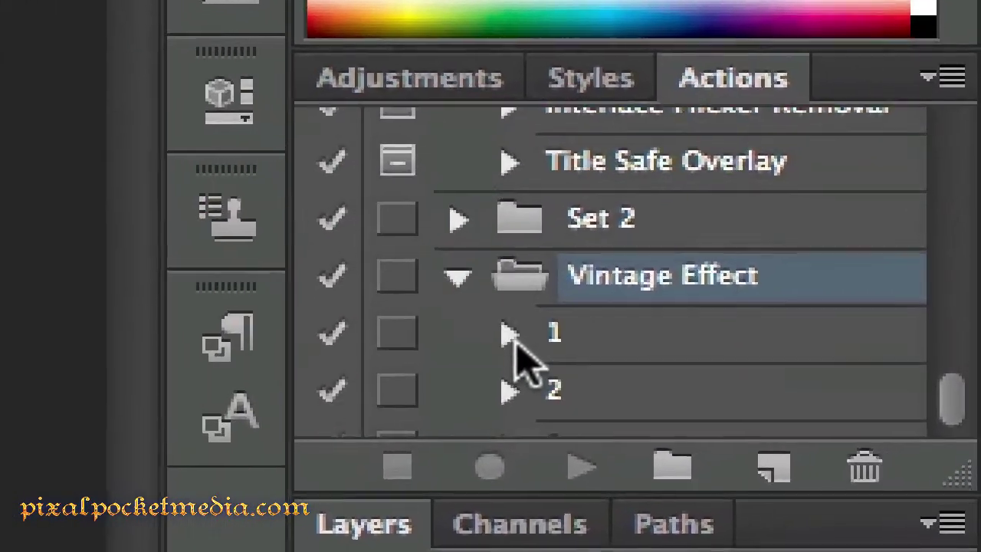
left_click(491, 201)
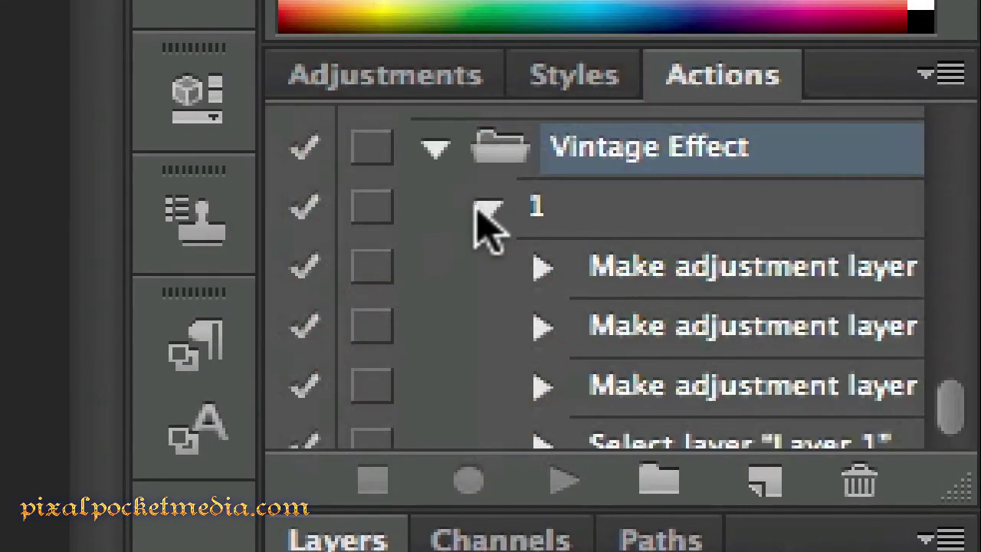
left_click(486, 198)
- Examine the contents of the Actions .3 set and TheYummyOne action set, collapsing each again
scroll(492, 329, "up", 6)
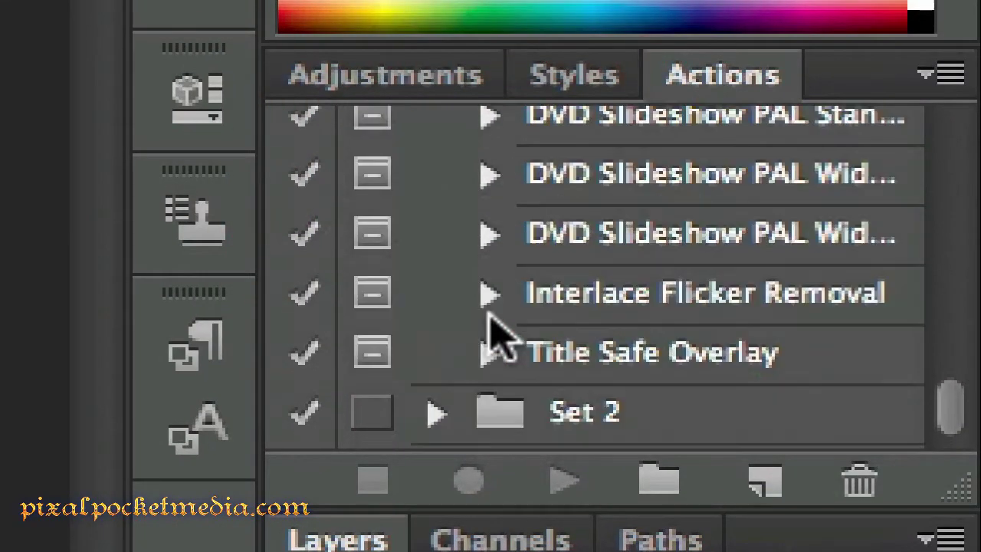
scroll(493, 331, "up", 10)
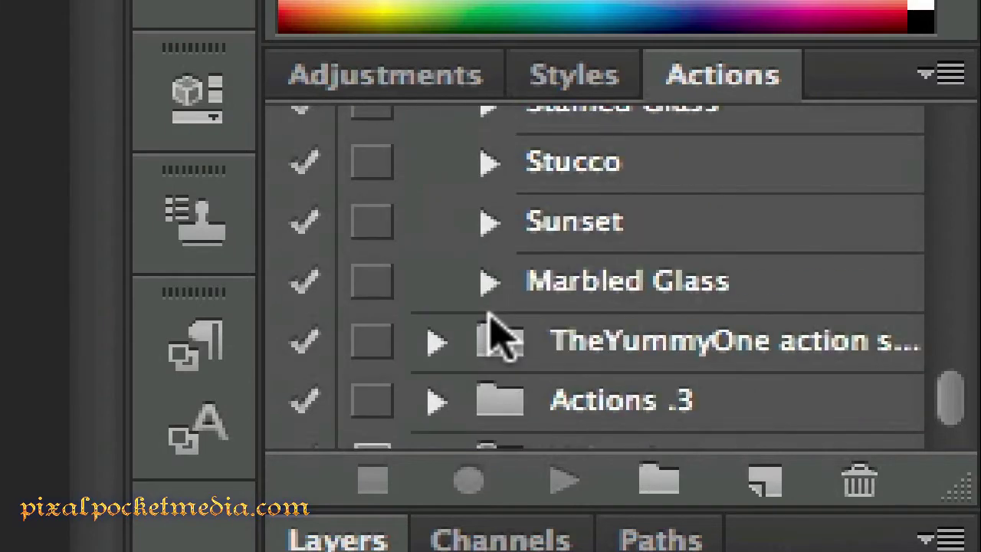
scroll(498, 334, "down", 1)
left_click(417, 329)
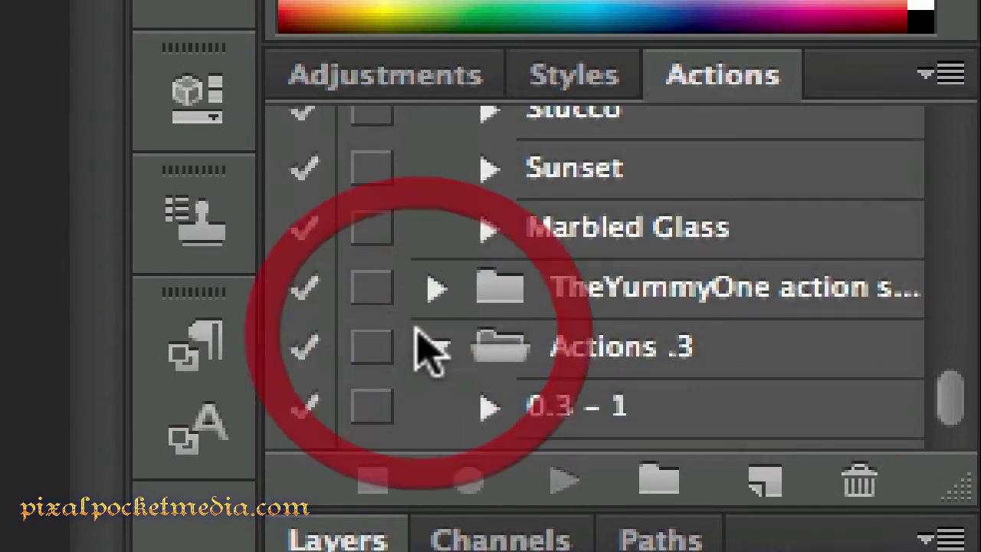
left_click(416, 329)
left_click(434, 283)
left_click(434, 285)
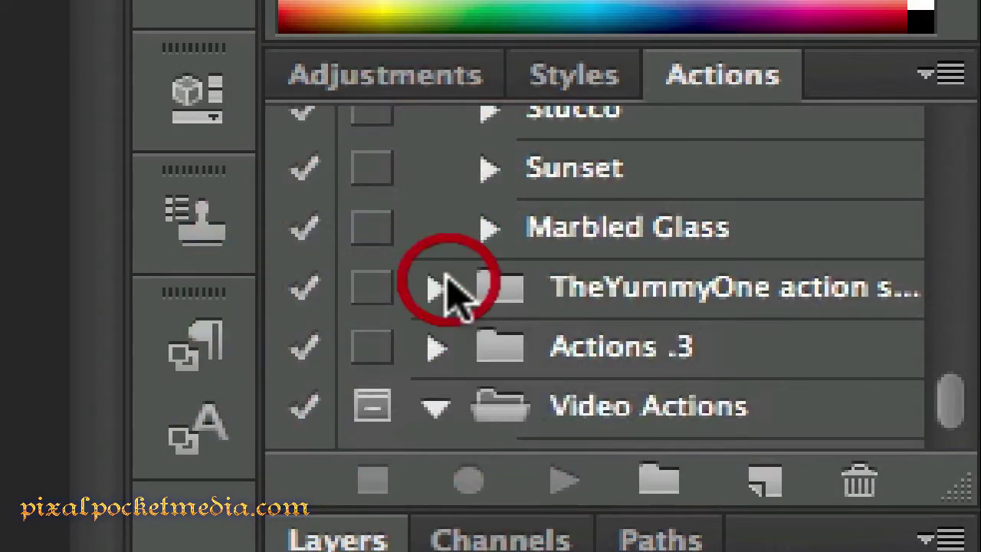
- Look through the remaining loaded action sets back up to Default Actions
scroll(446, 284, "up", 10)
scroll(458, 297, "up", 15)
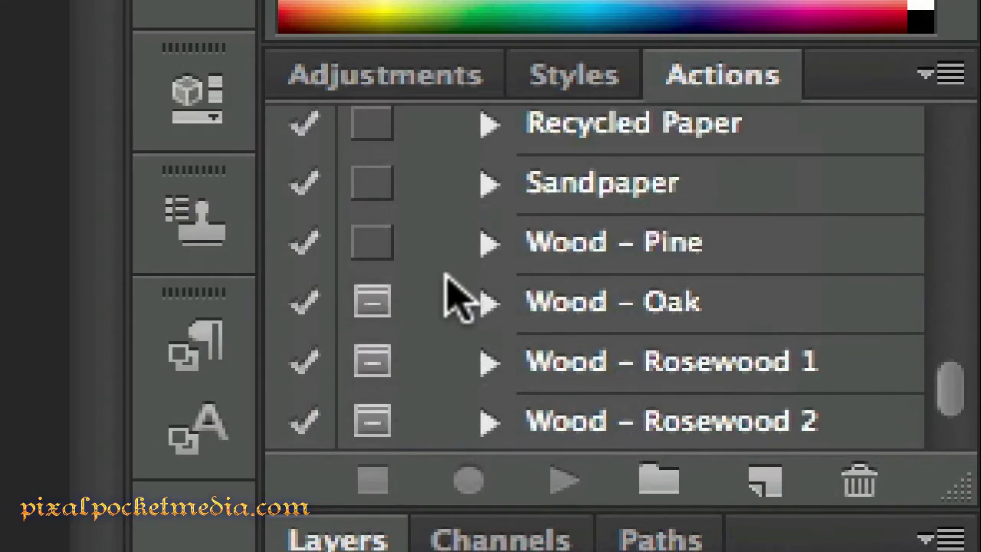
scroll(459, 297, "up", 10)
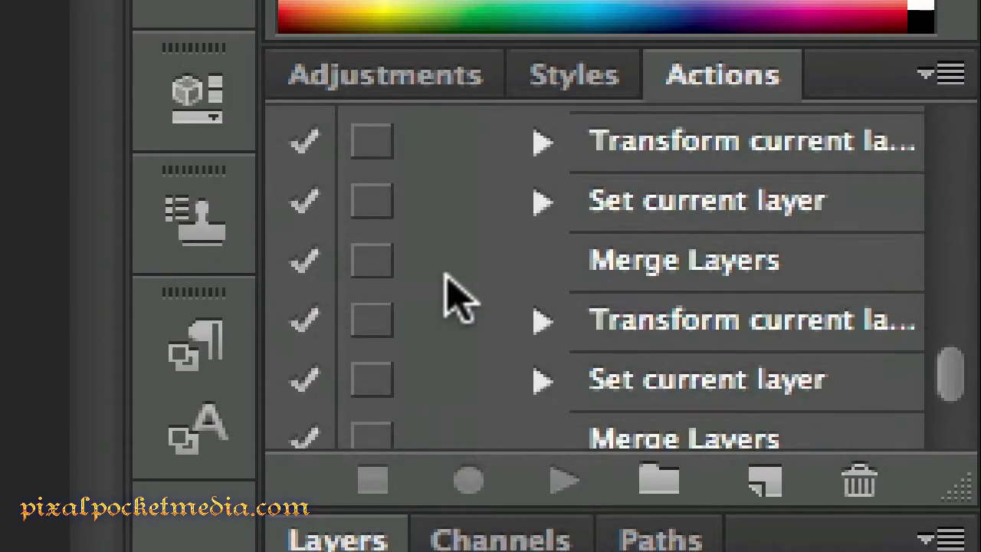
scroll(446, 278, "up", 10)
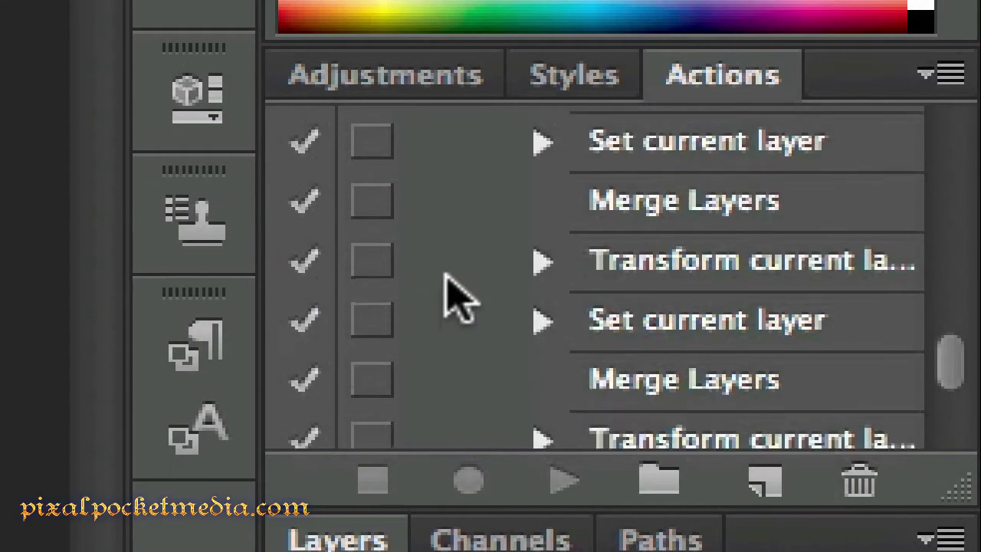
scroll(458, 297, "up", 10)
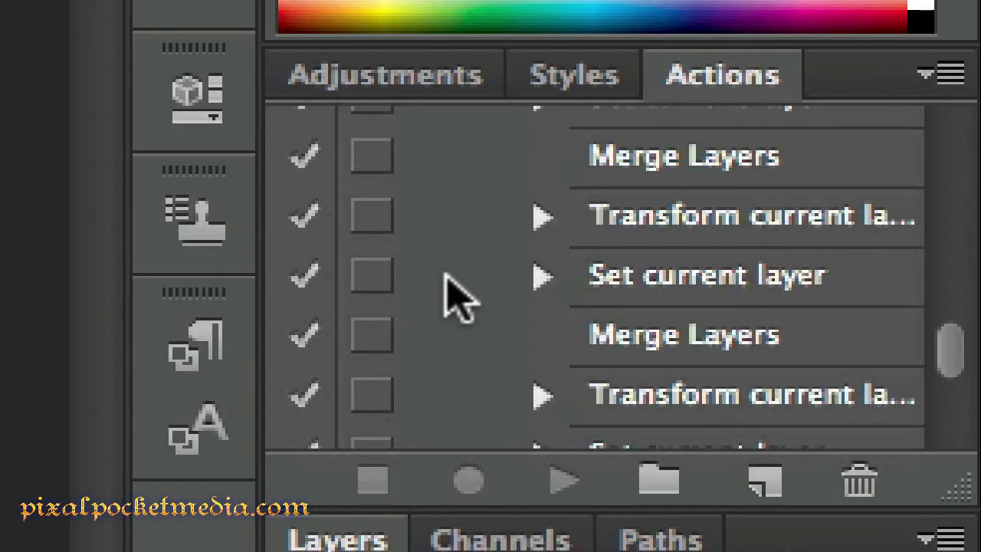
scroll(458, 297, "up", 5)
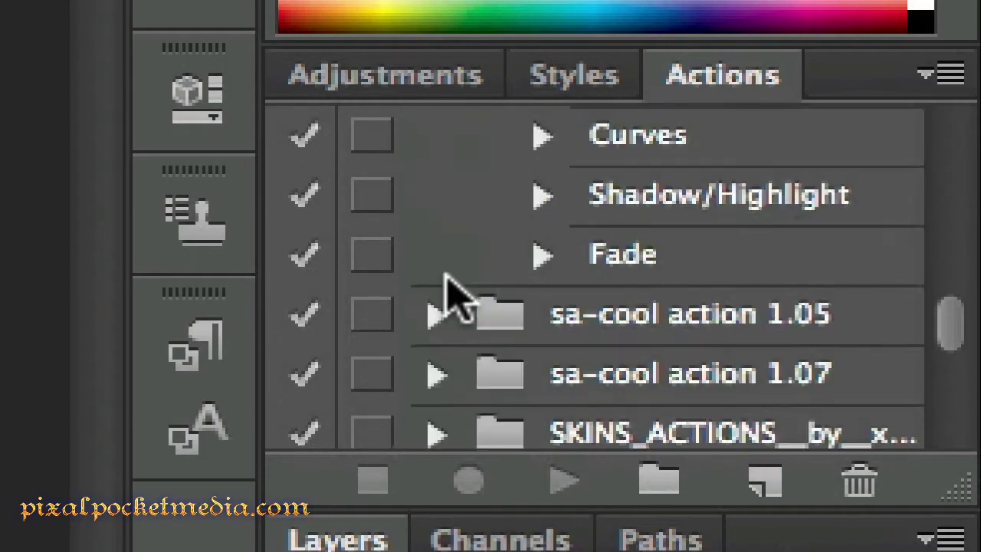
left_click_drag(953, 329, 957, 66)
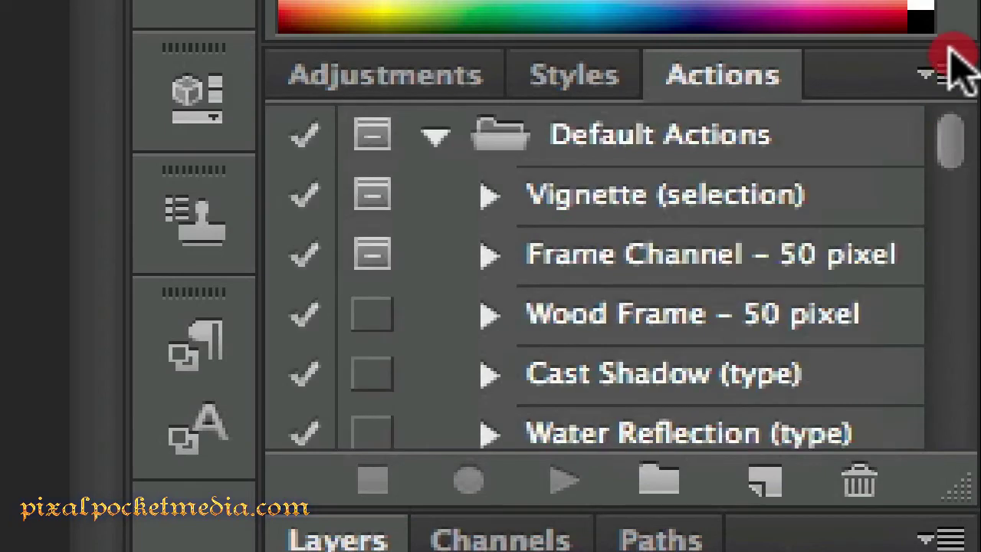
- Collapse the command list of action 10 in set 10 and select that action
scroll(580, 300, "down", 3)
scroll(580, 300, "down", 12)
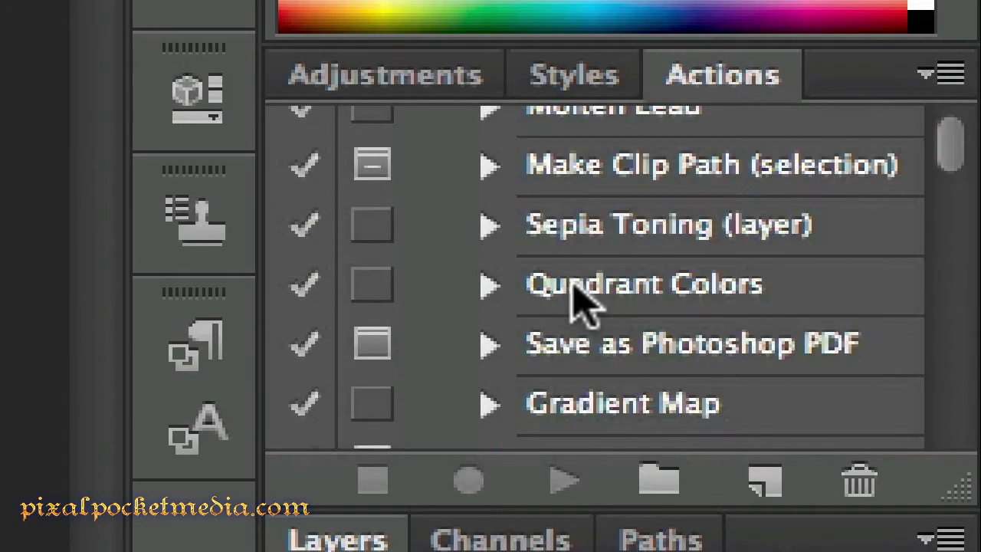
scroll(582, 295, "up", 2)
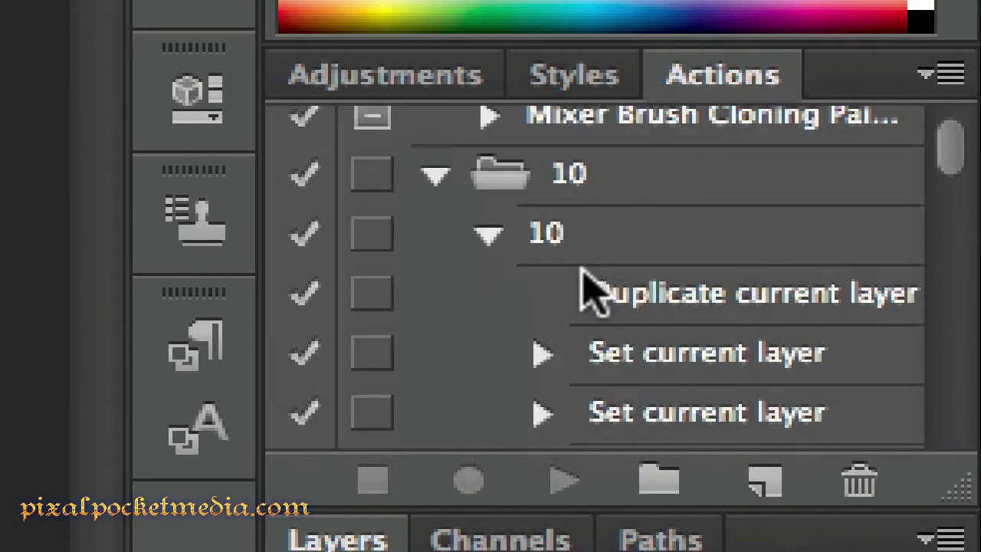
left_click(481, 234)
left_click(430, 170)
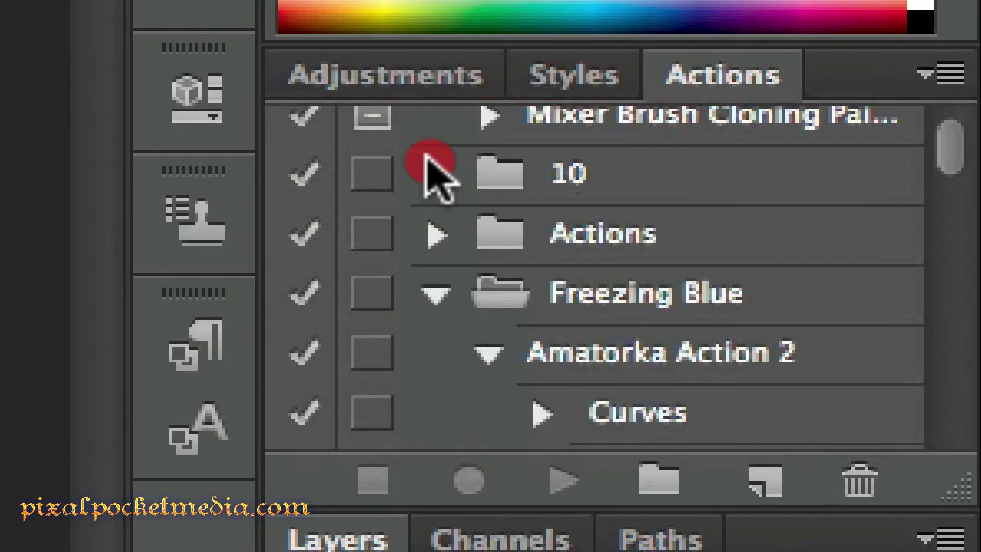
left_click(432, 172)
left_click(551, 237)
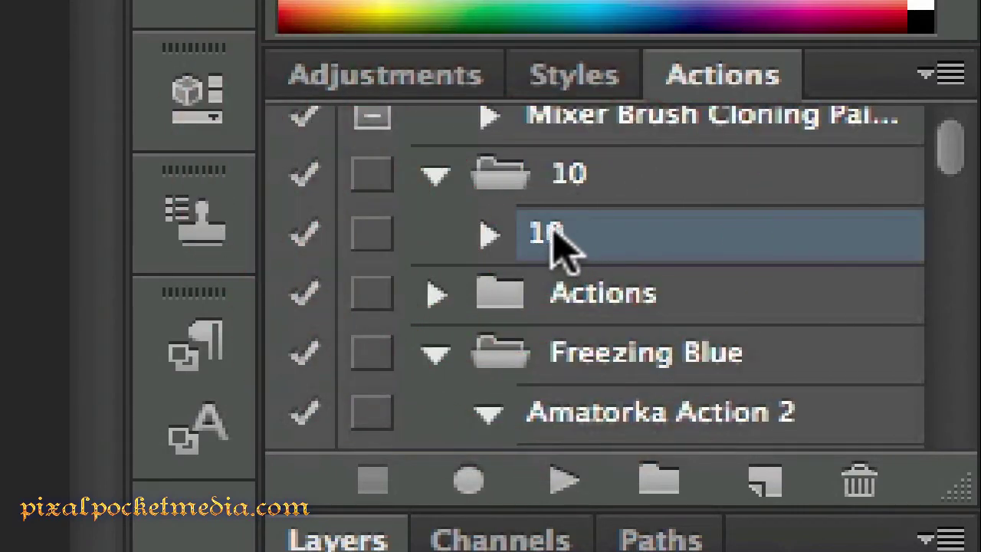
left_click(484, 234)
left_click(486, 235)
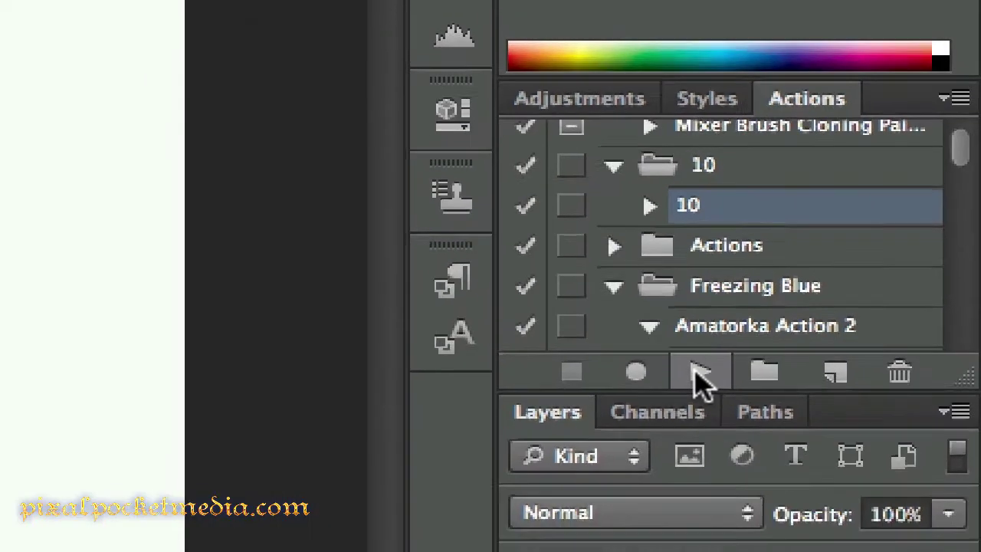
- Play action 10 on the document, continuing past its Variazioni command
left_click(656, 421)
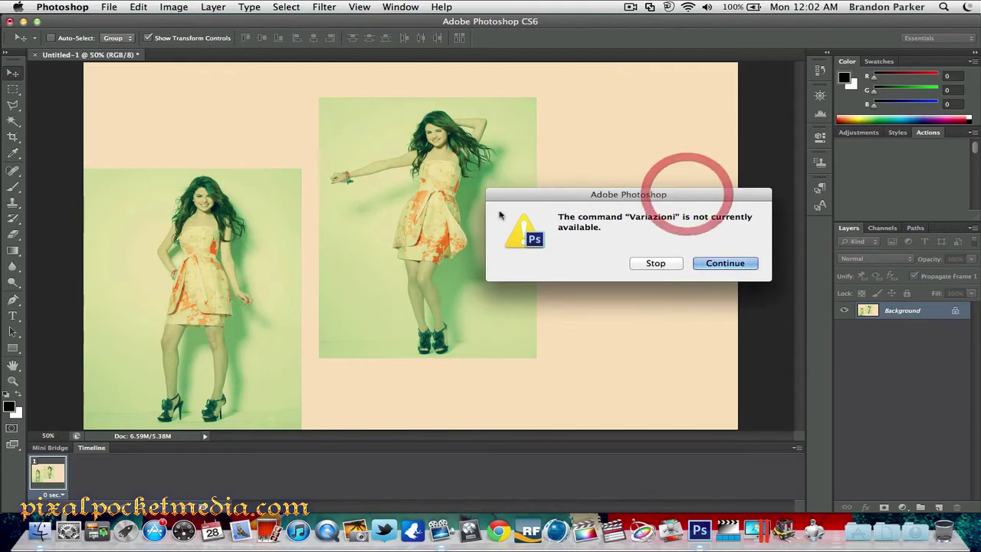
left_click(724, 264)
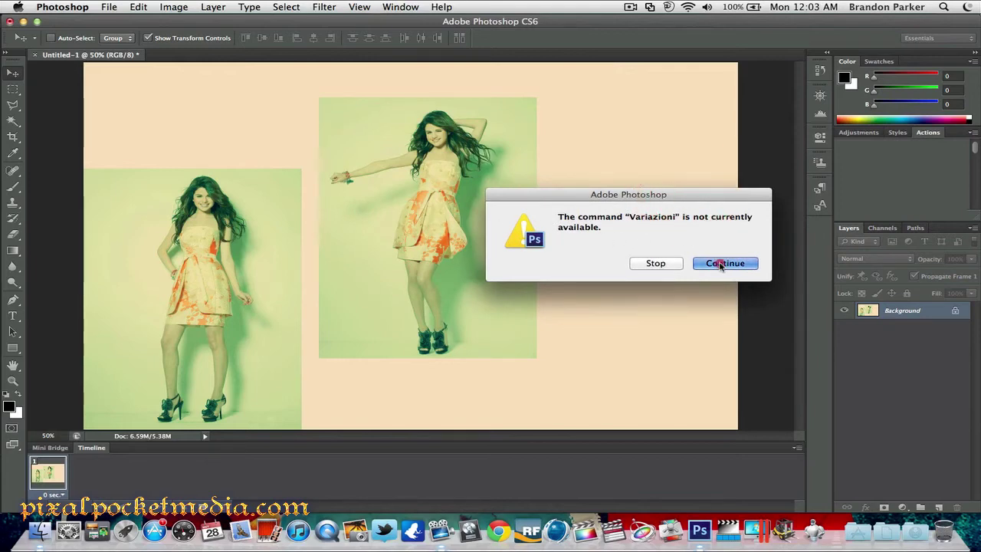
left_click(591, 192)
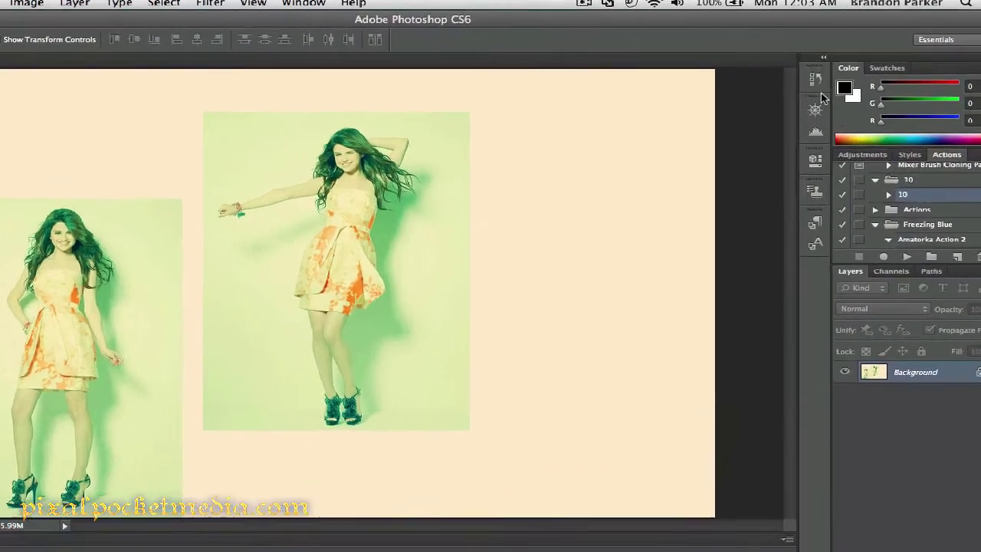
- Look at the document's history states and the list of available panels, closing both again
left_click(820, 70)
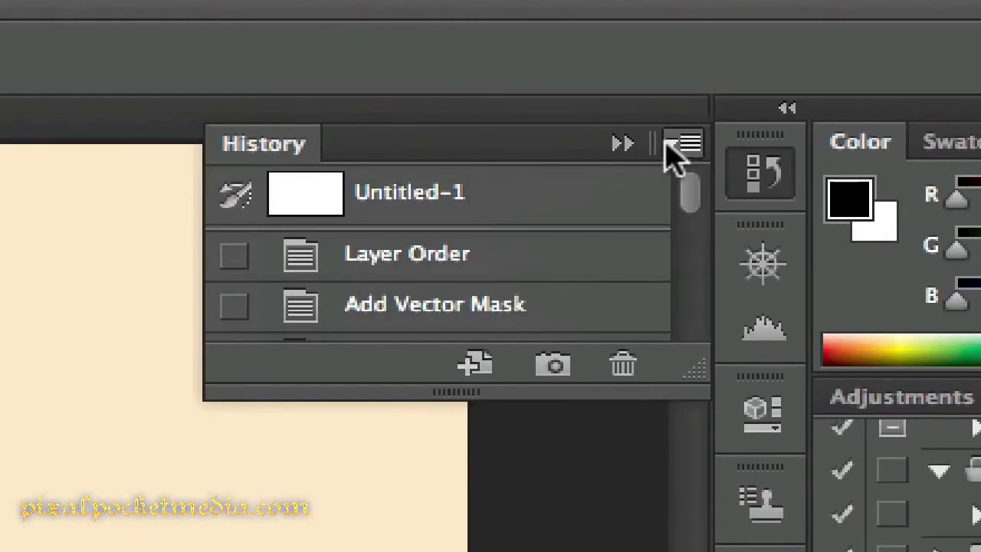
left_click(626, 144)
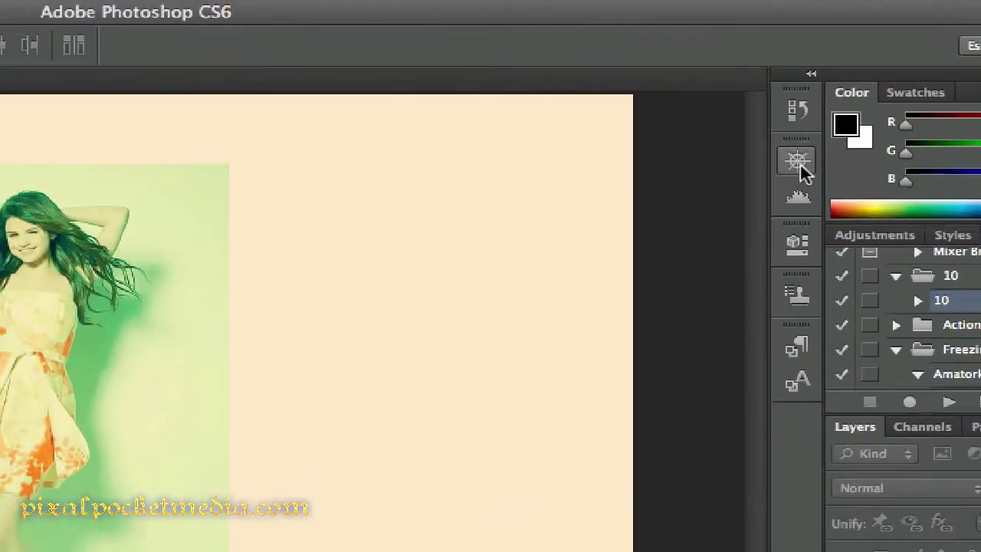
left_click(399, 6)
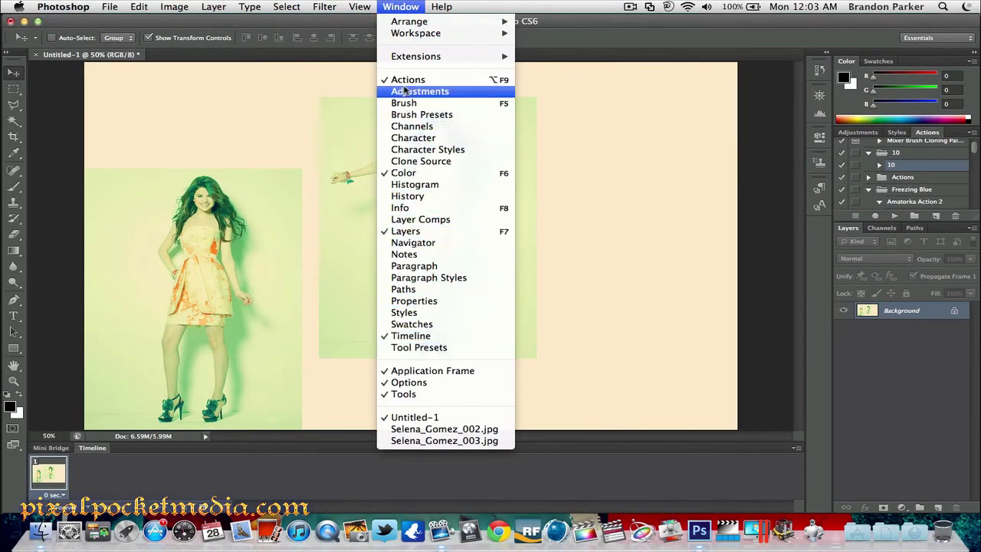
left_click(410, 7)
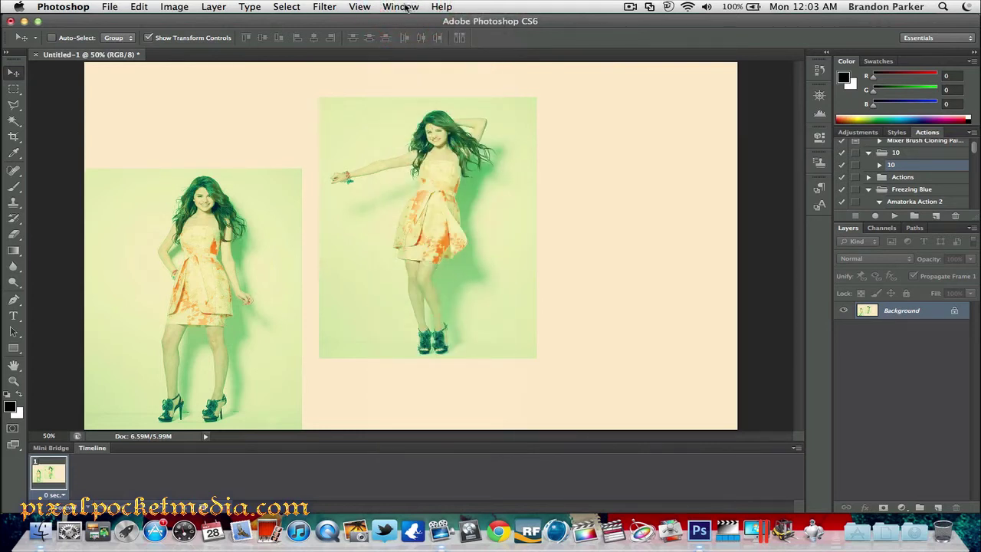